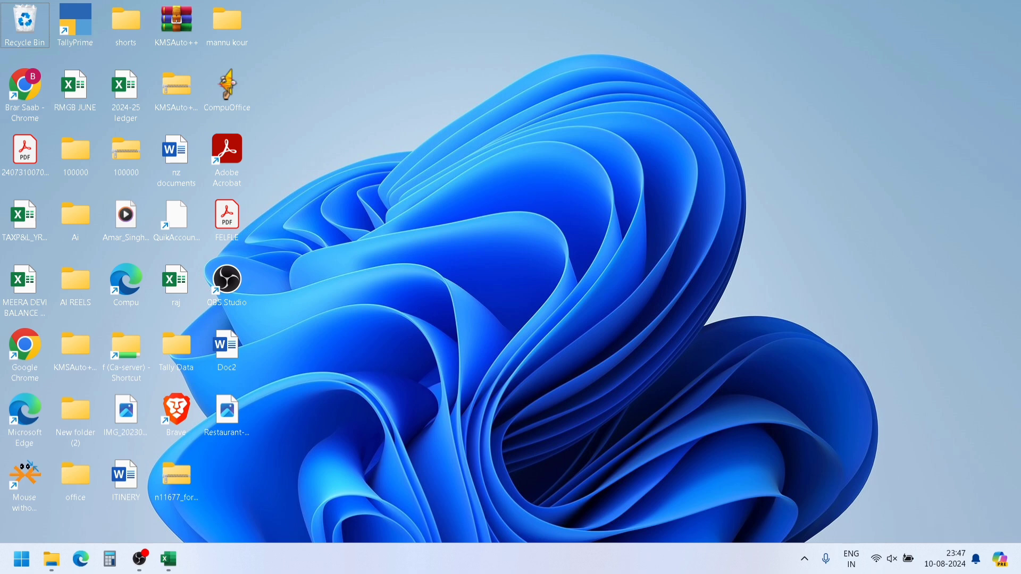
- Switch to the open Excel workbook and enter =ROMAN(A6) in cell C6 of the ROMAN sheet
left_click(172, 562)
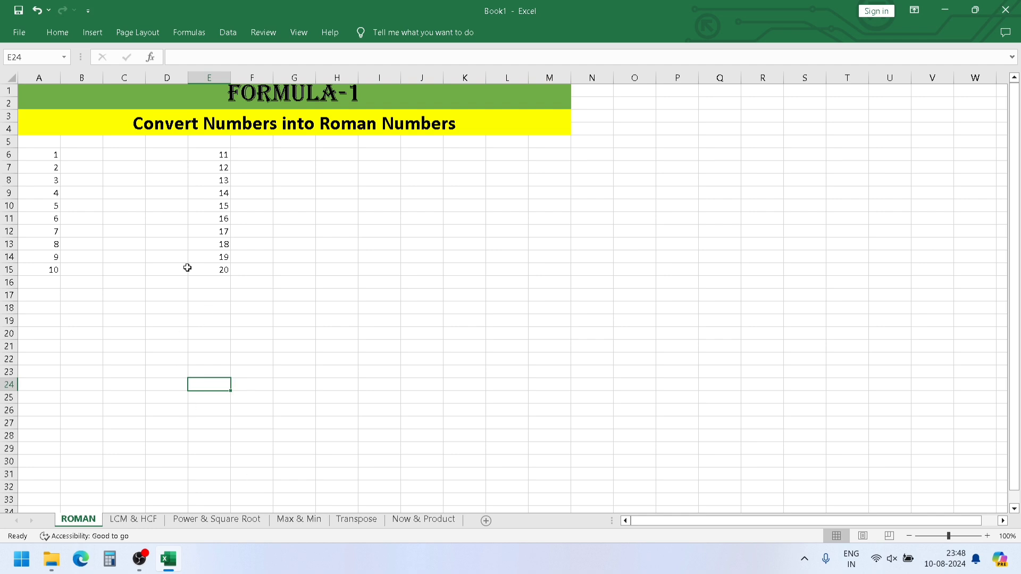
left_click(134, 152)
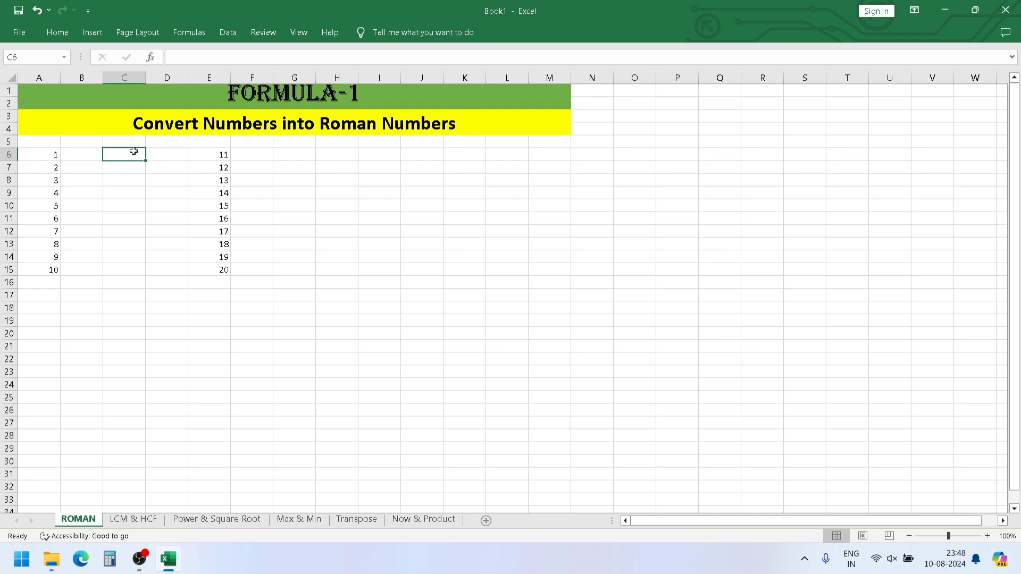
type("=")
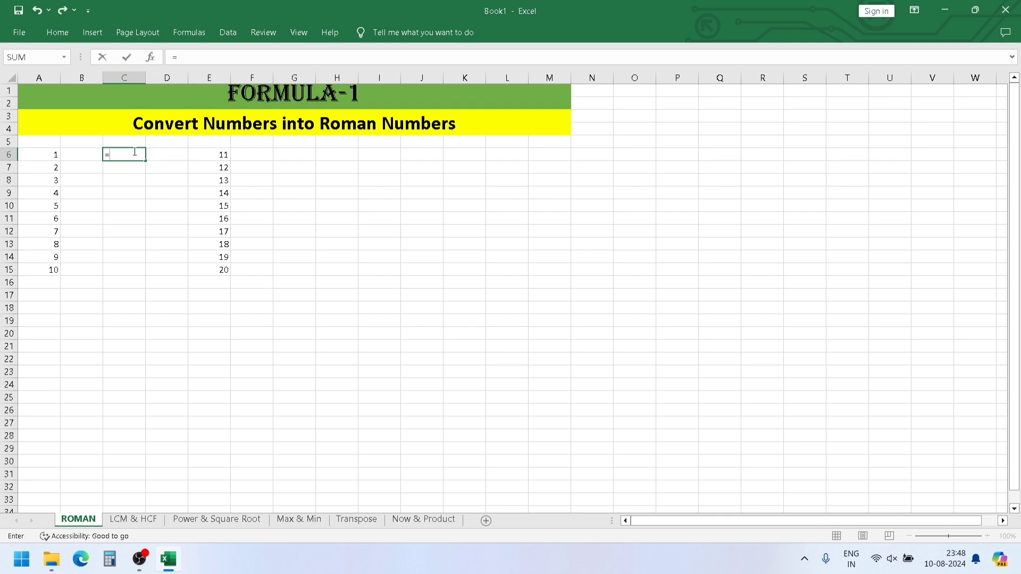
type("ROMAN")
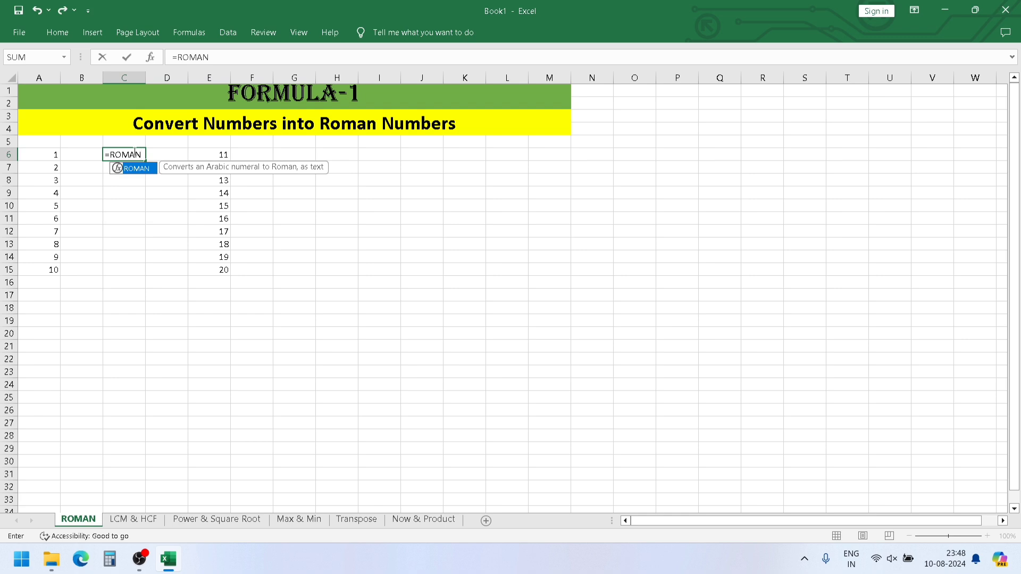
type("(")
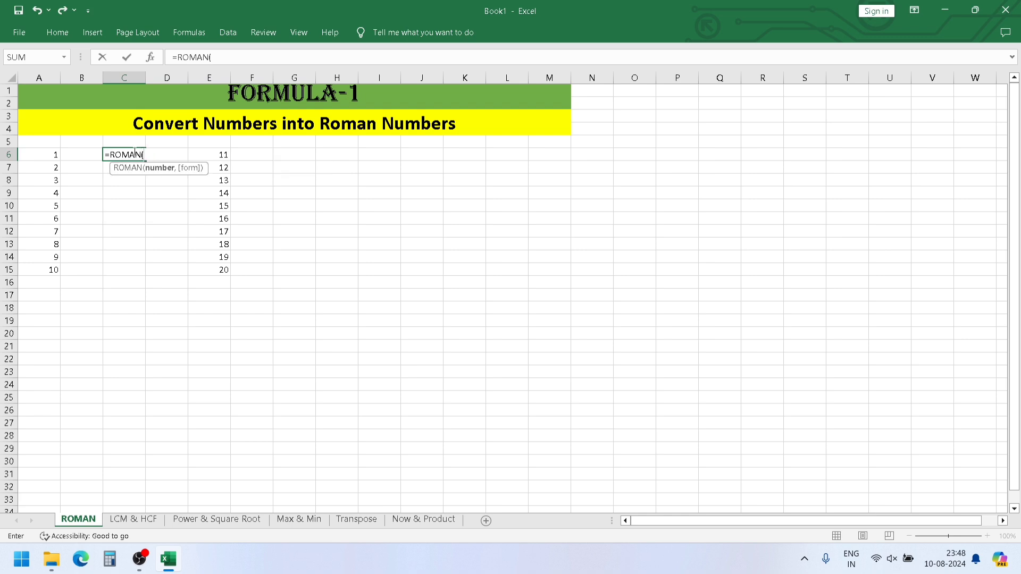
left_click(53, 154)
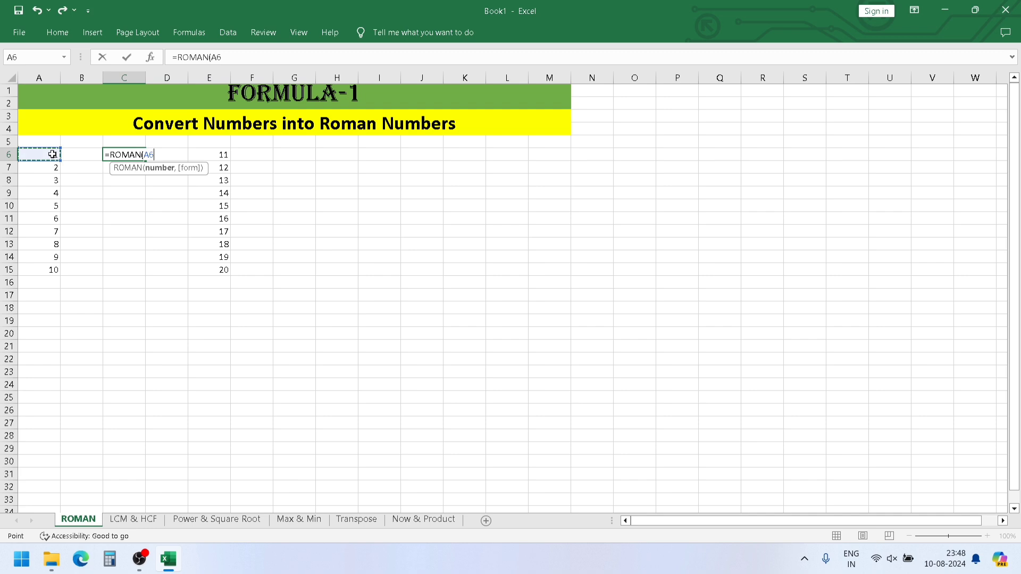
type(")")
key("Return")
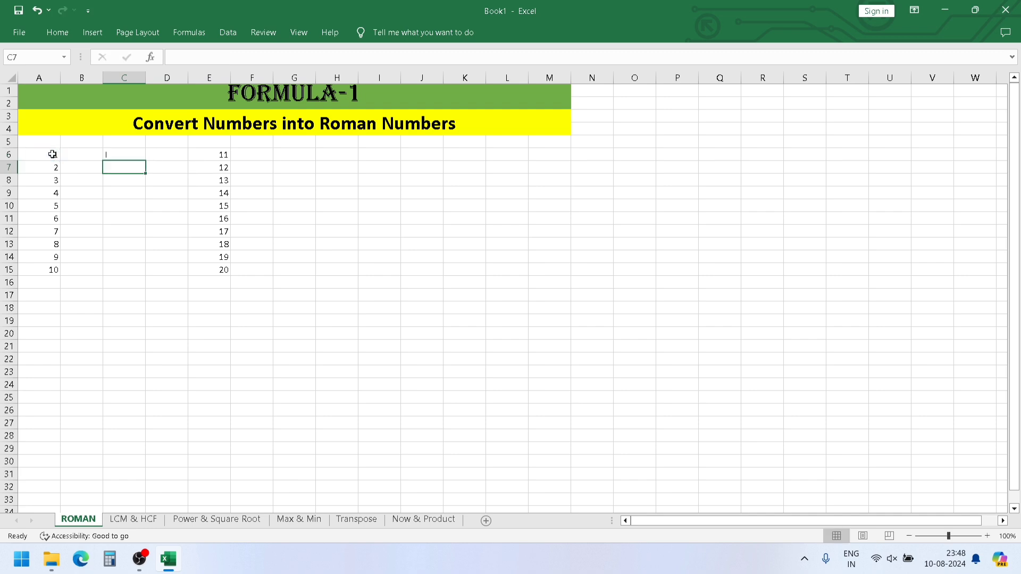
- Fill the ROMAN formula from C6 down to C15, beside the numbers 1 to 10
left_click(113, 154)
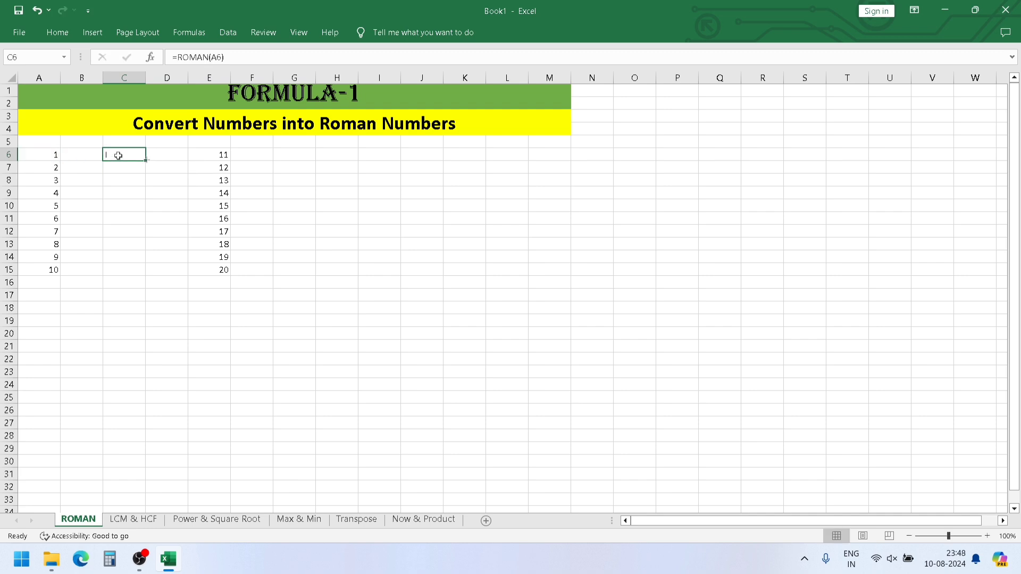
left_click_drag(146, 159, 137, 273)
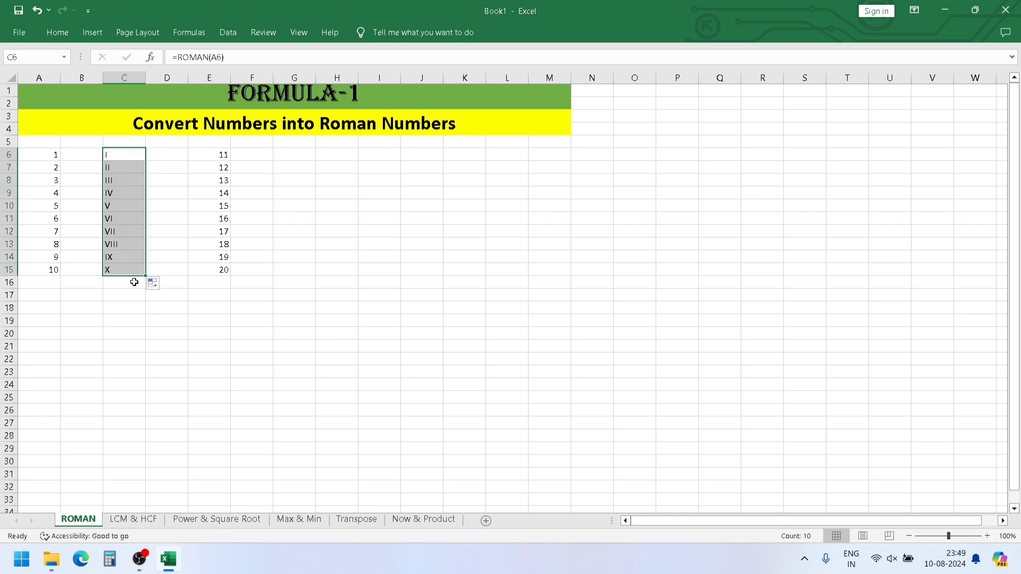
double_click(134, 282)
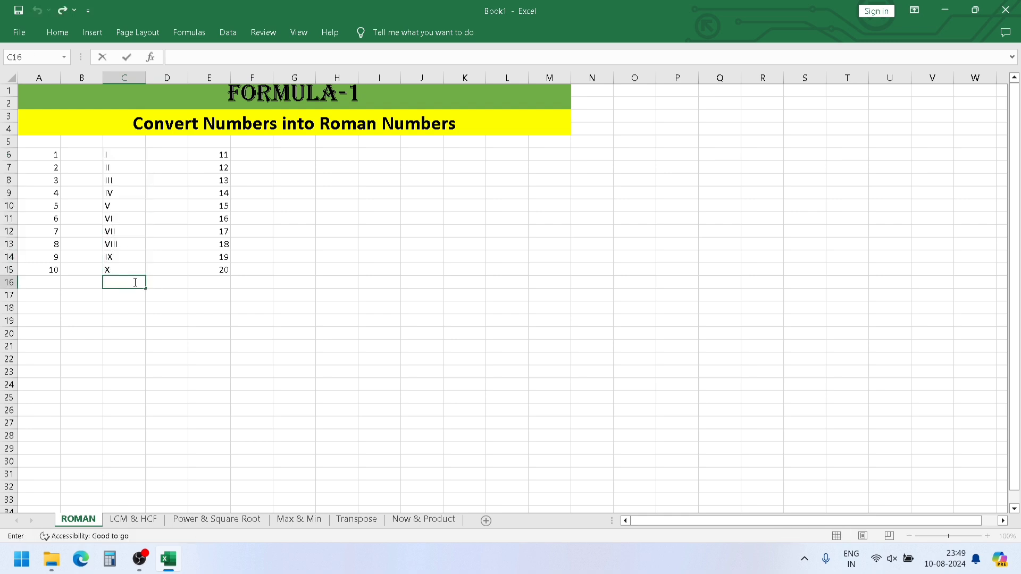
- Enter =ROMAN(E6) in cell G6 to convert the first number of the second list
left_click(299, 161)
type("=")
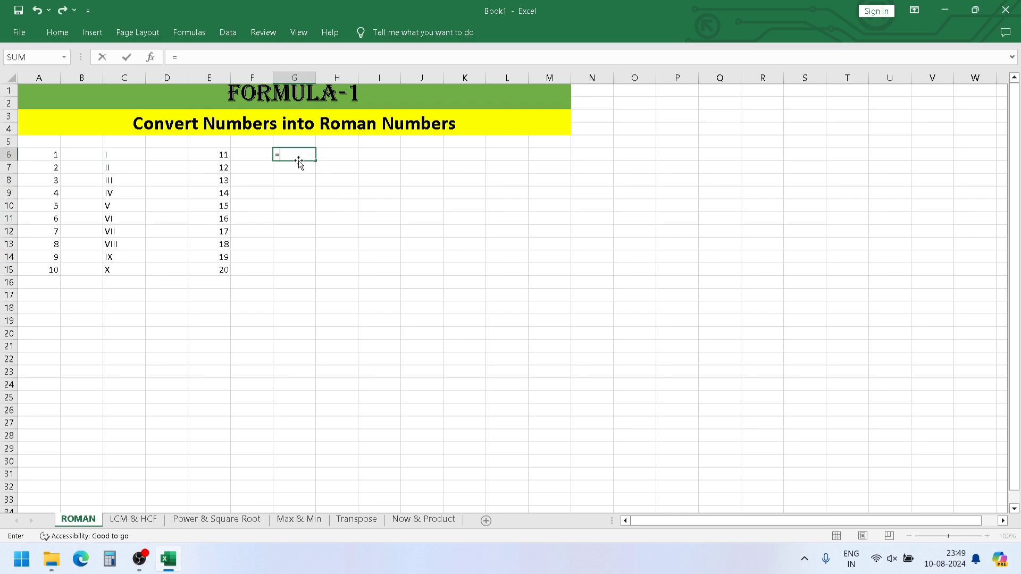
type("ROMAN")
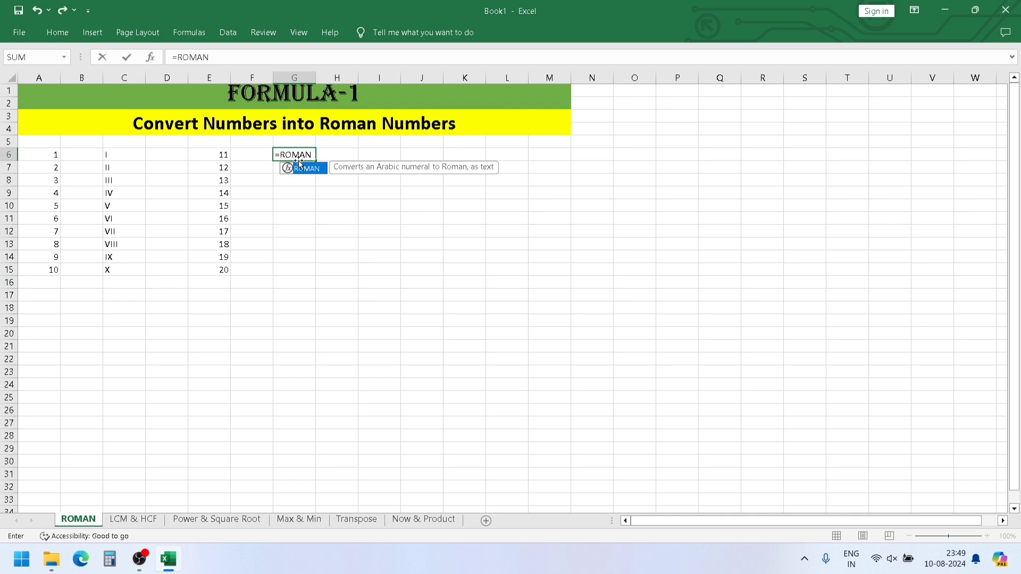
type("(")
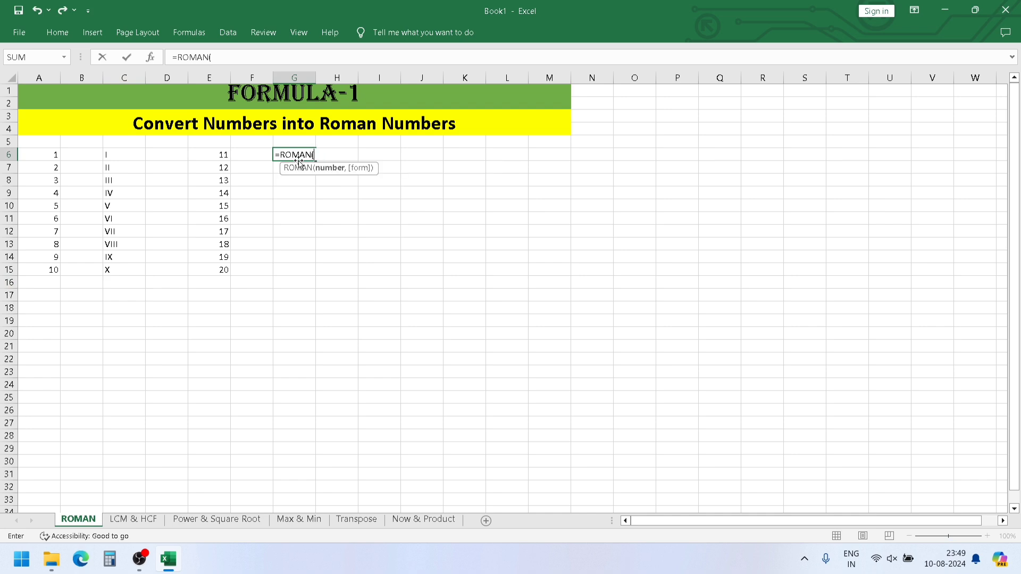
left_click(222, 156)
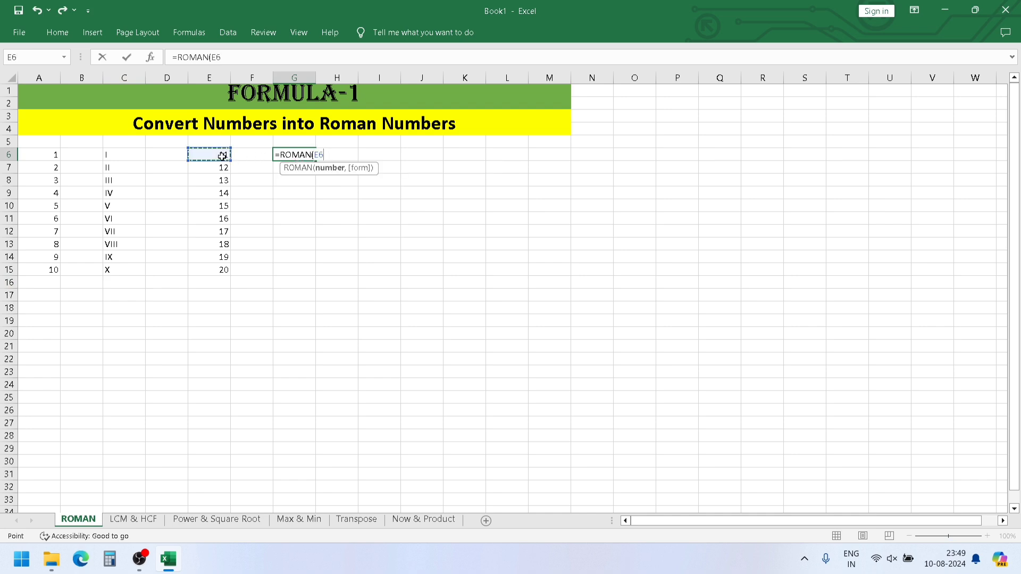
type(")")
key("Return")
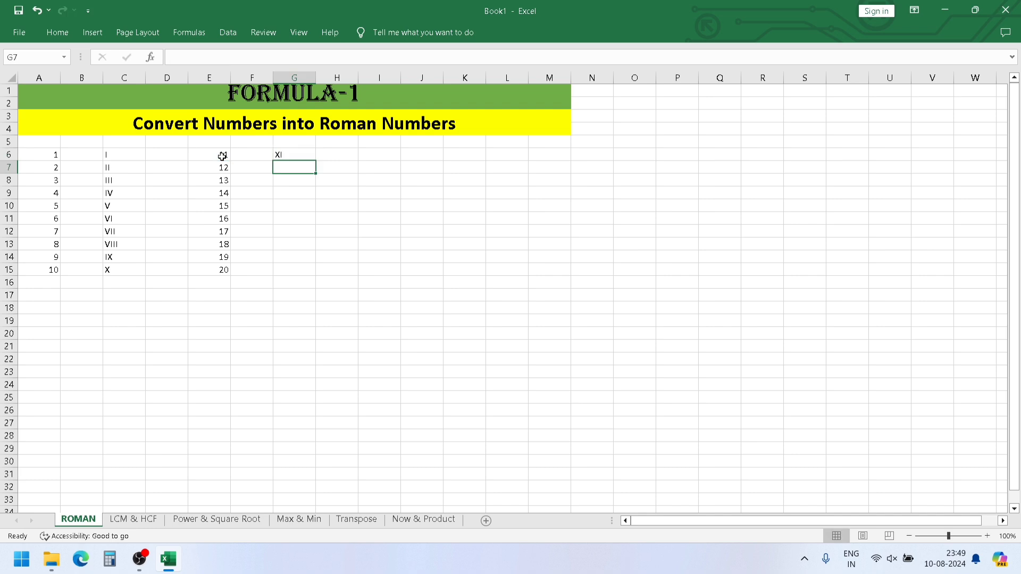
- Fill the ROMAN formula from G6 down alongside the numbers 11 to 20 in column E
left_click(303, 157)
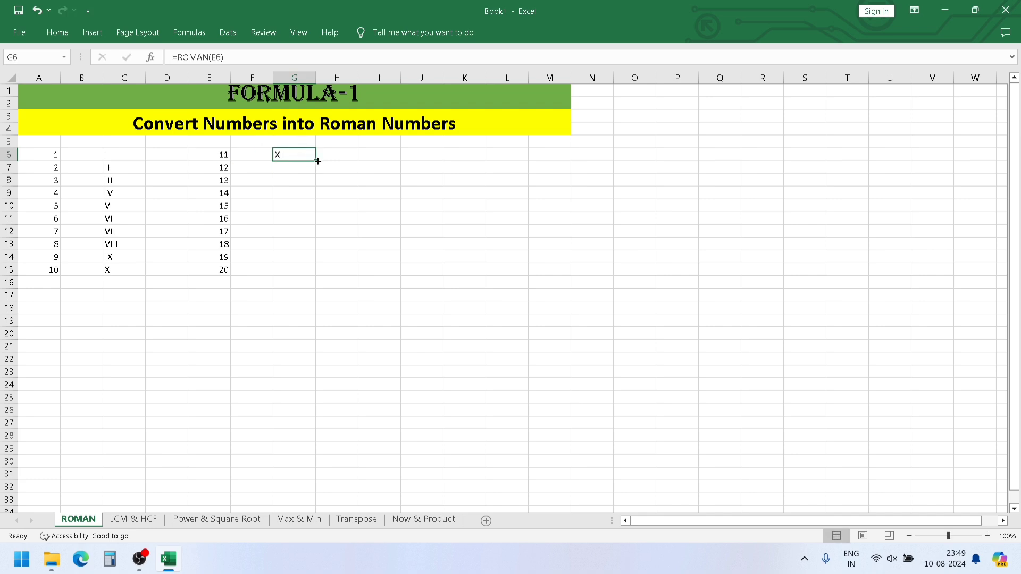
left_click_drag(318, 162, 304, 282)
left_click(303, 282)
left_click(283, 314)
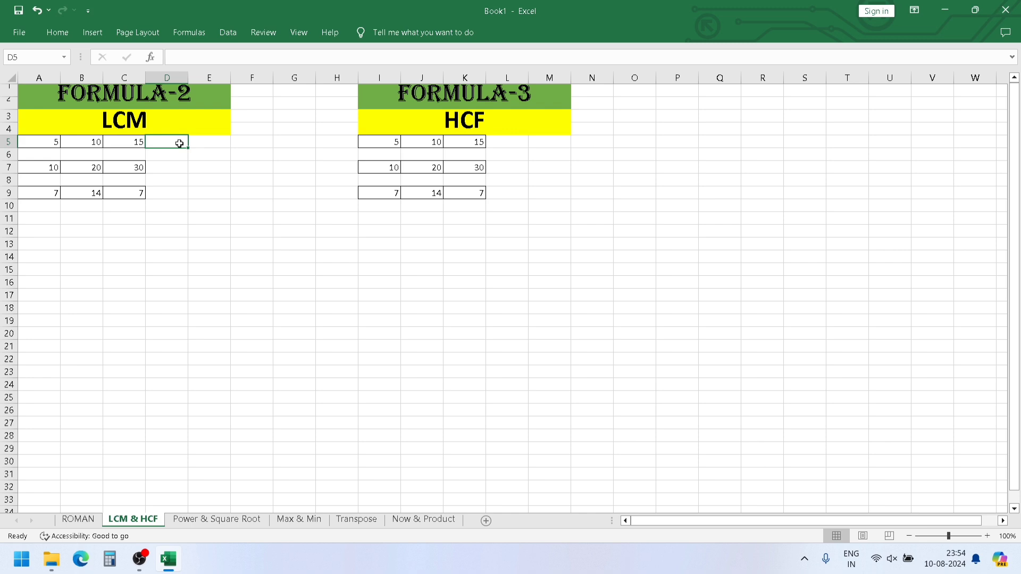
- On the LCM & HCF sheet, enter an LCM formula for A5:C5 in cell D5
type("=")
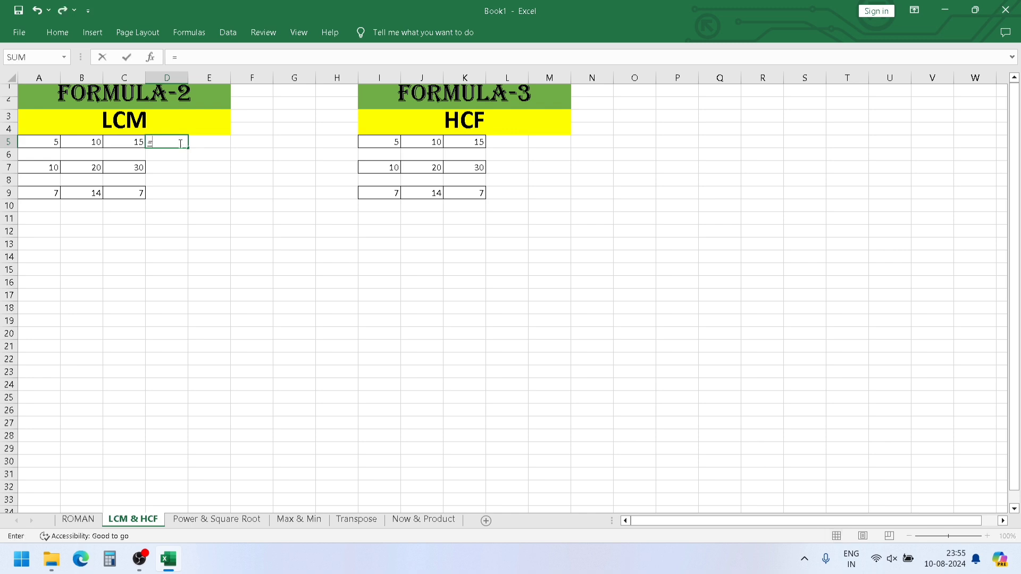
type("LCM")
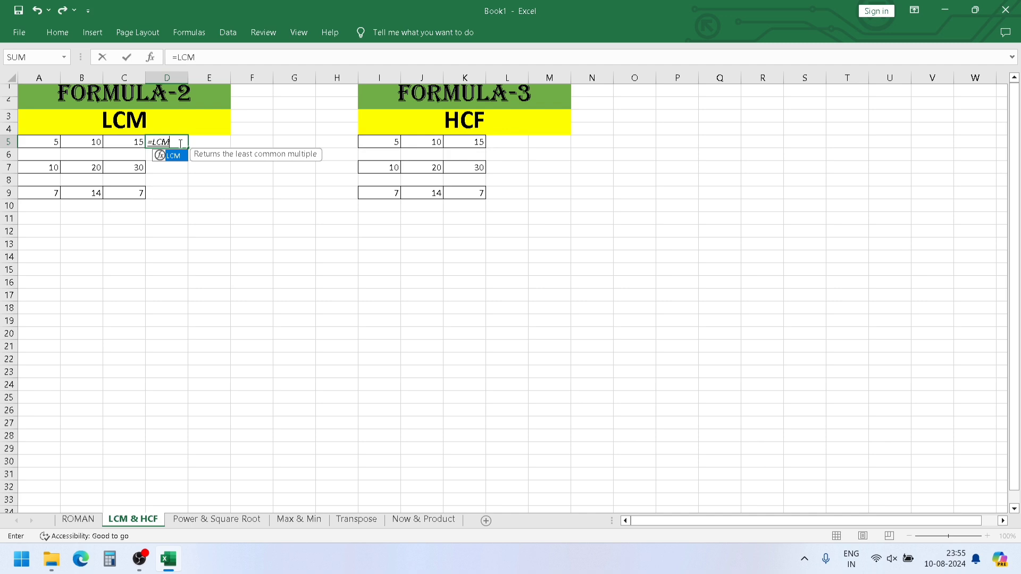
type("(")
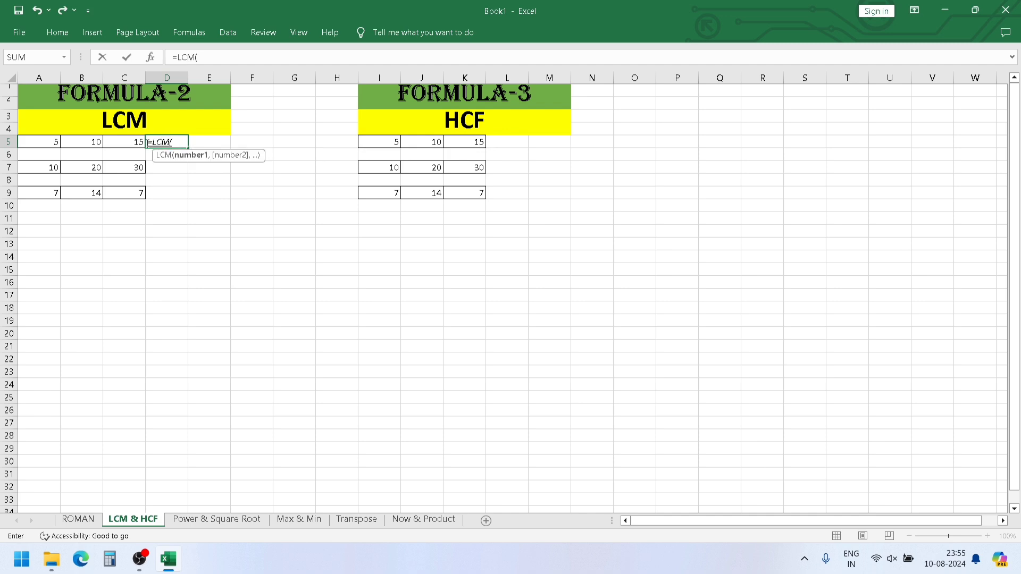
left_click(53, 141)
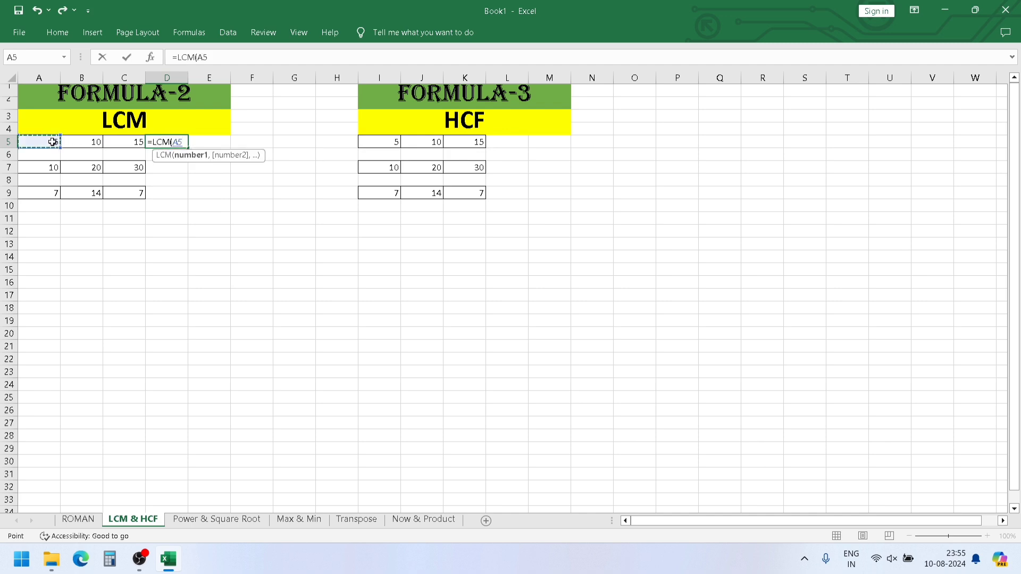
left_click_drag(52, 142, 112, 139)
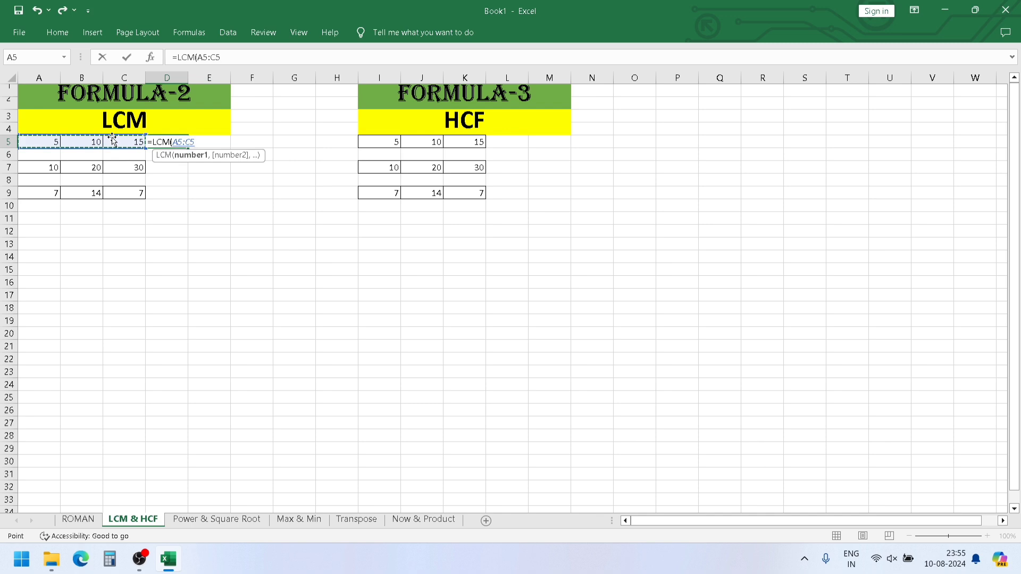
key("Return")
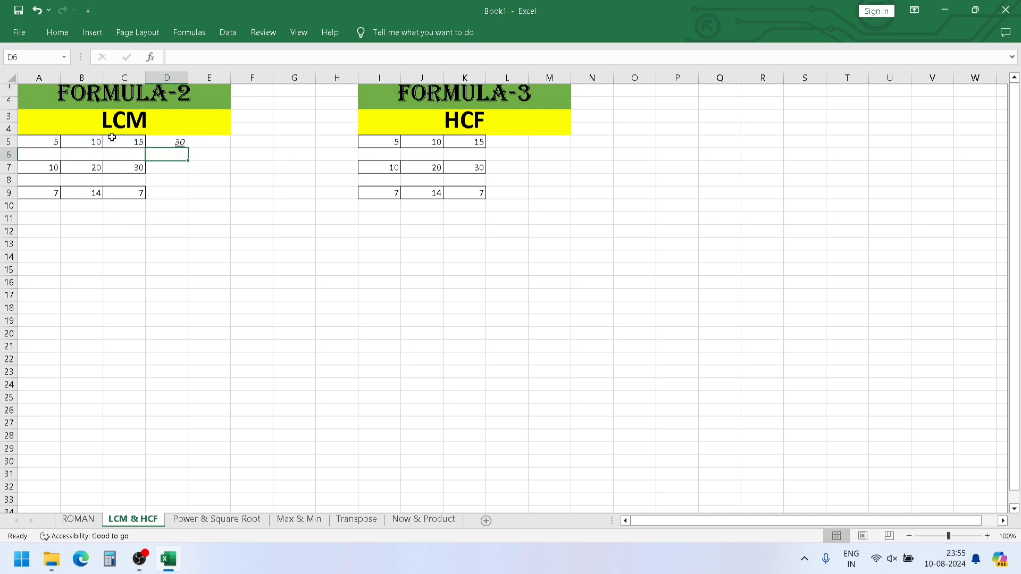
- Fill the LCM formula from D5 down to D9 to cover the remaining number rows
left_click(170, 141)
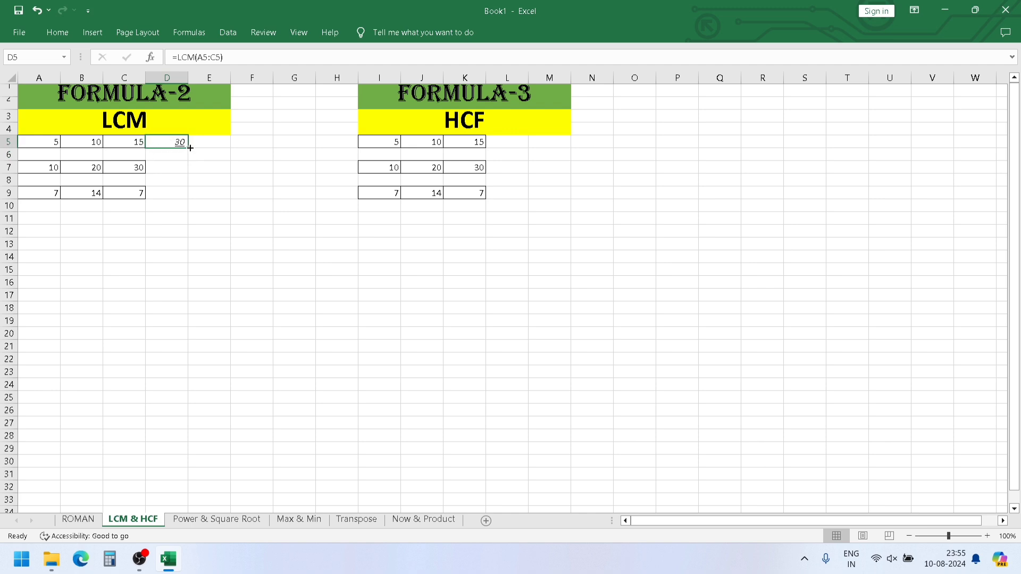
left_click_drag(190, 148, 186, 199)
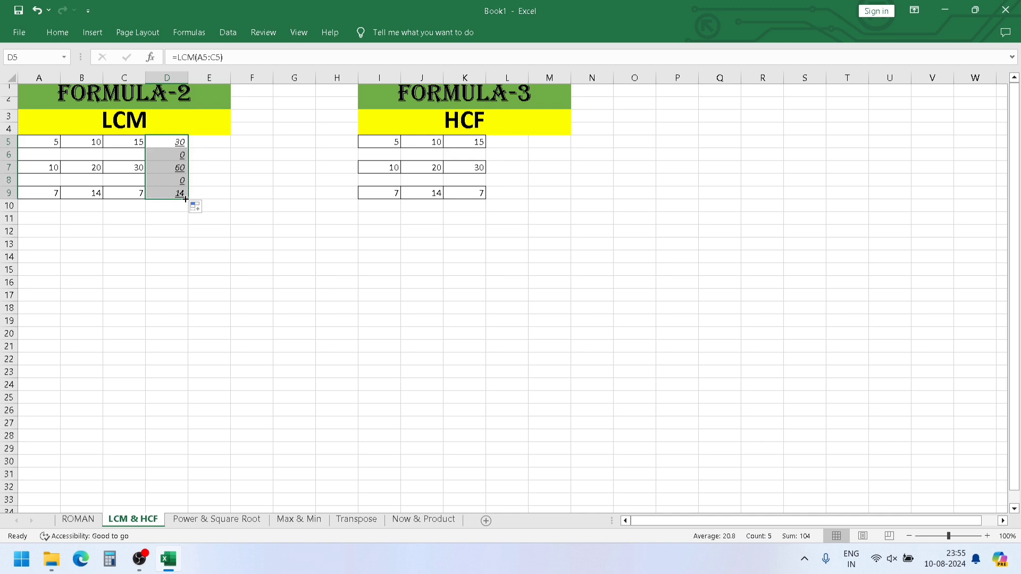
left_click(215, 222)
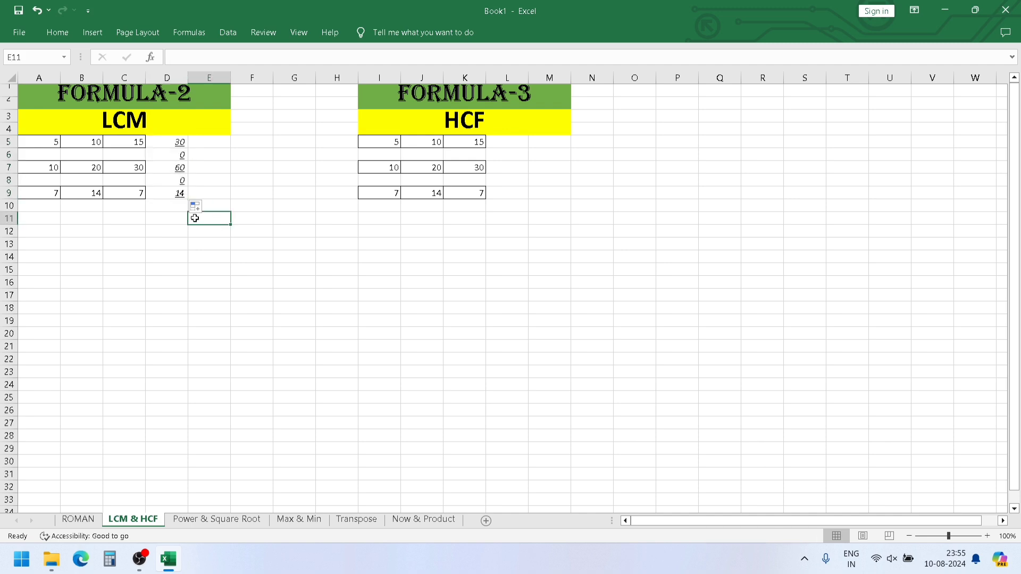
- Clear the LCM results beside the blank rows, in cells D8 and D6
left_click(180, 182)
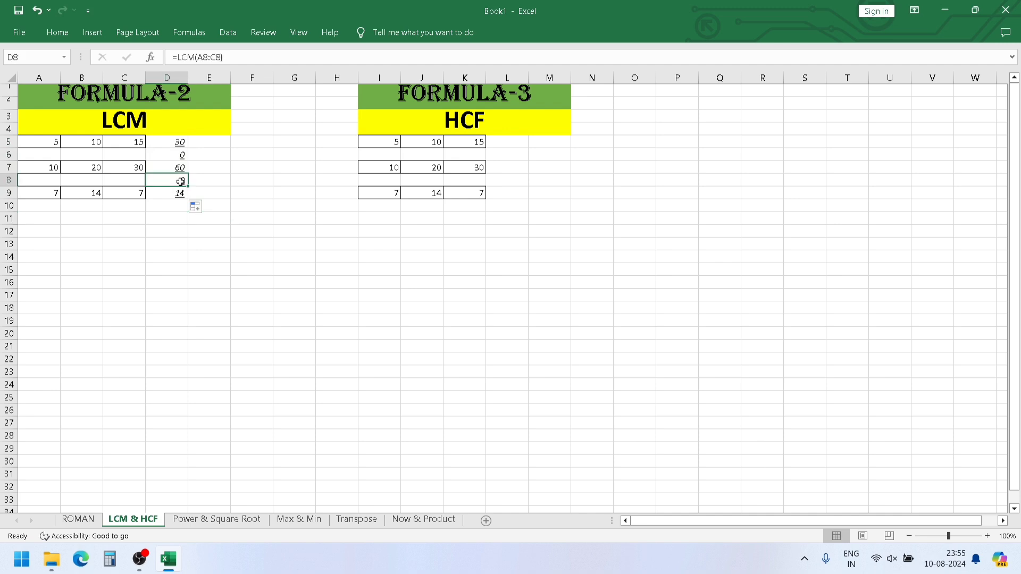
key("Left")
key("Right")
key("Delete")
left_click(172, 155)
key("Delete")
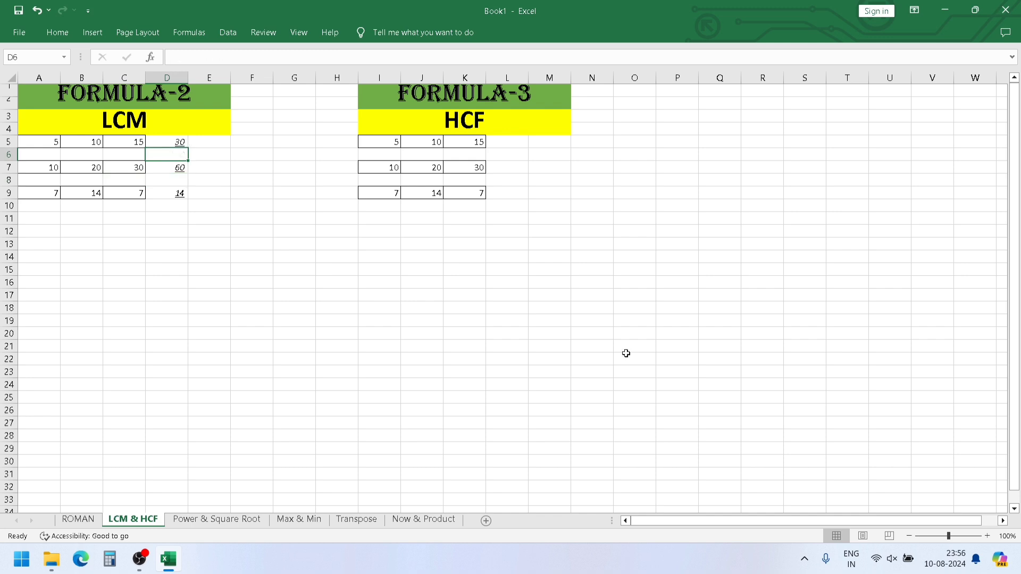
- Format the HCF heading in I3 as italic and underlined
left_click(523, 128)
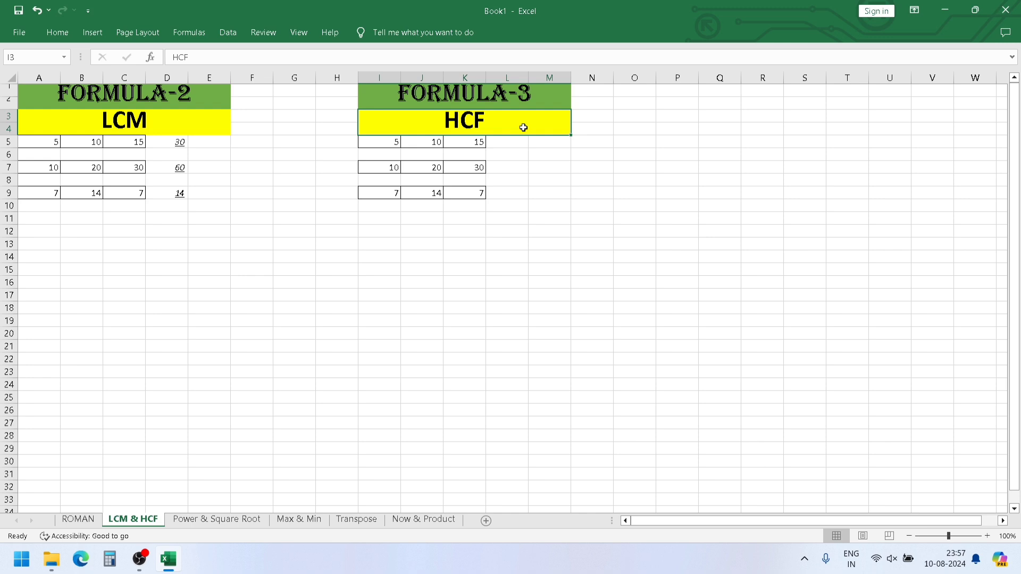
key("ctrl+z")
- Enter =GCD(I5:K5) in cell L5 to calculate the highest common factor of the first HCF row
left_click(525, 142)
type("=")
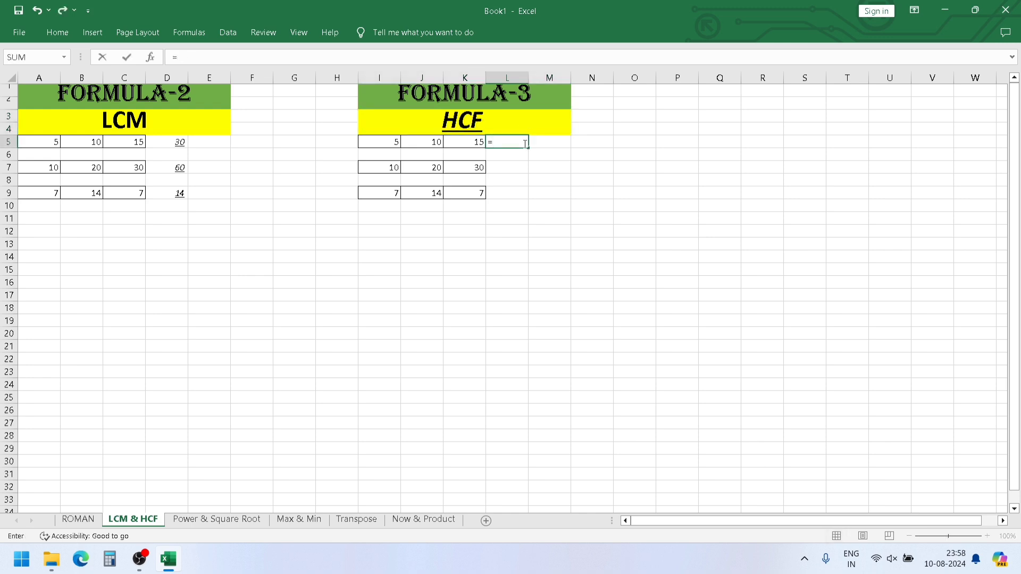
type("GC")
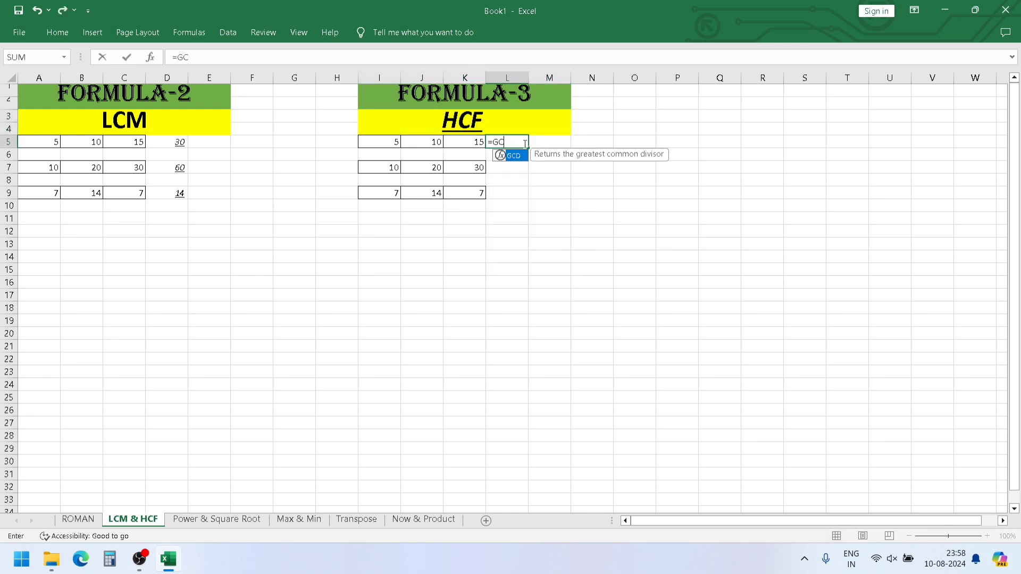
type("D(")
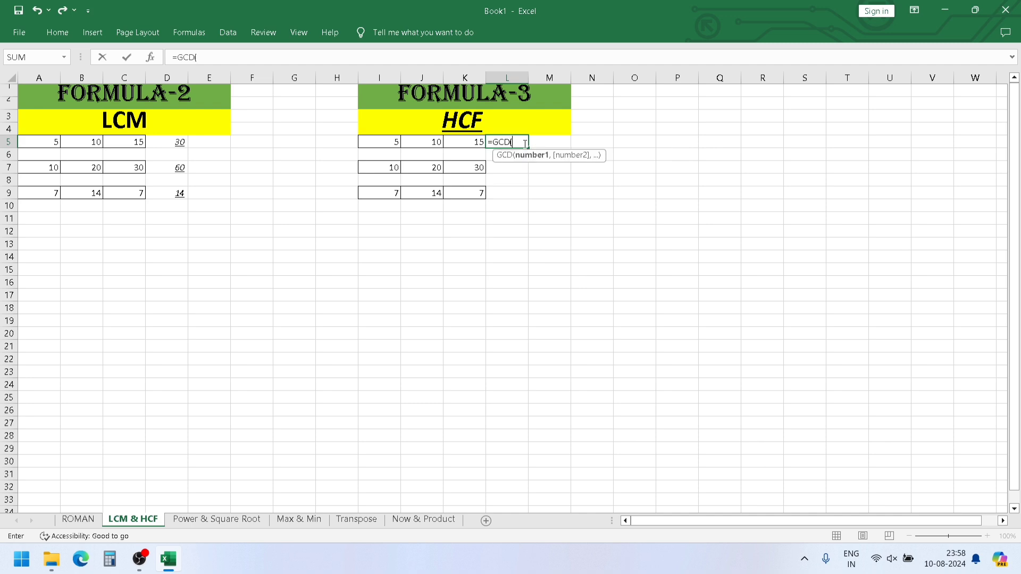
left_click_drag(392, 142, 456, 139)
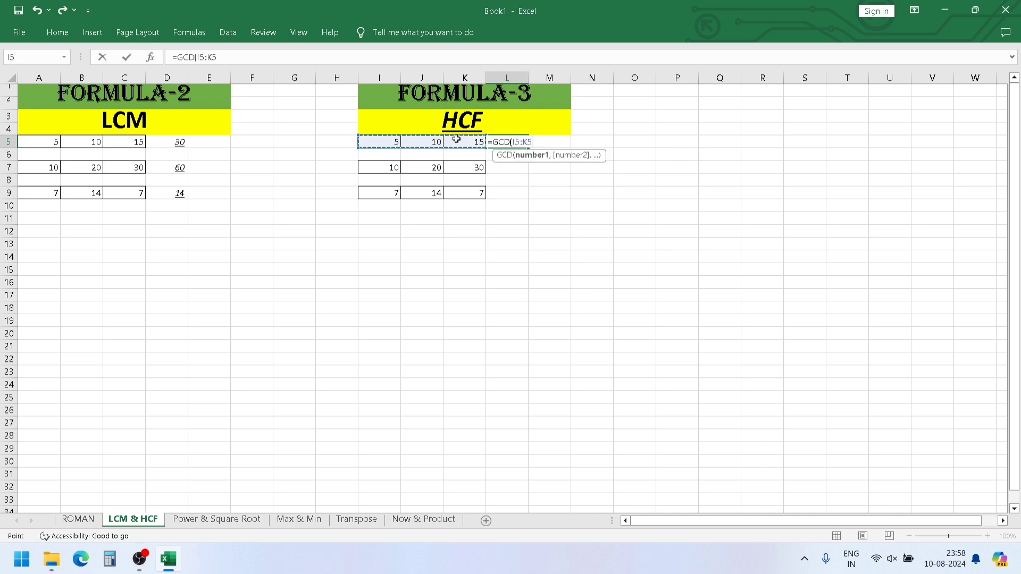
type(")")
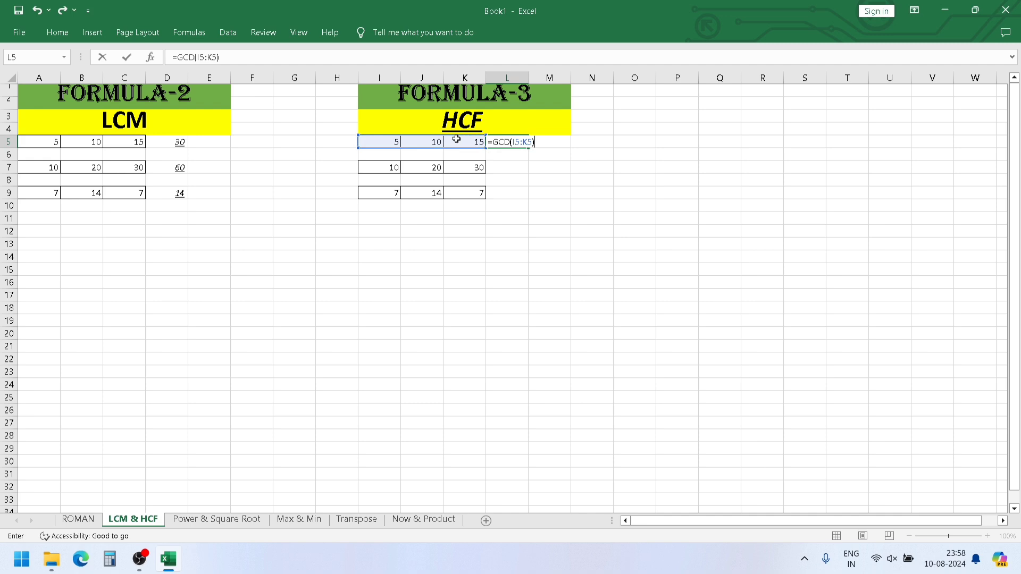
key("Return")
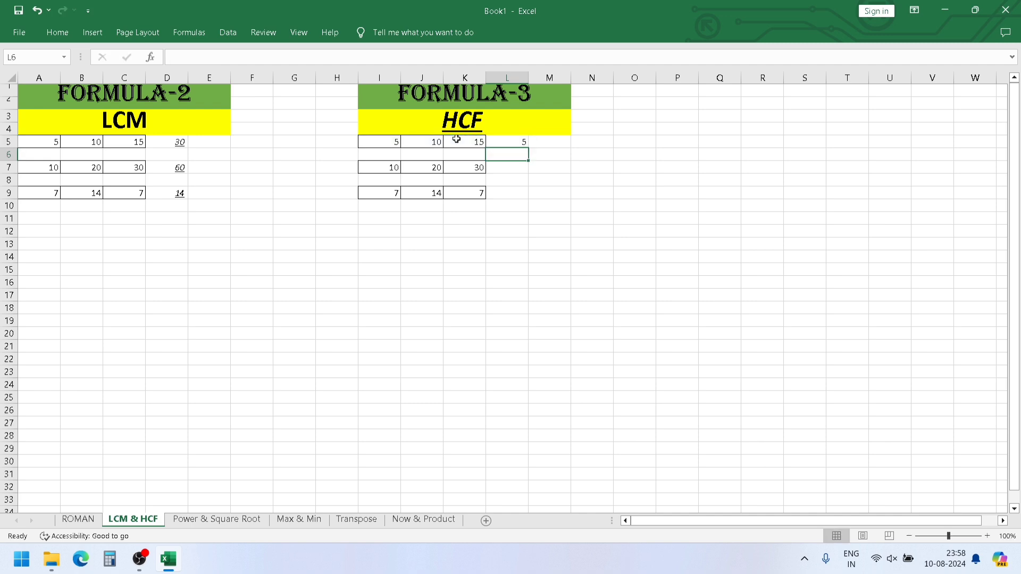
- Fill the GCD formula from L5 down to L9 and clear the results beside the blank rows, in L8 and L6
left_click(517, 141)
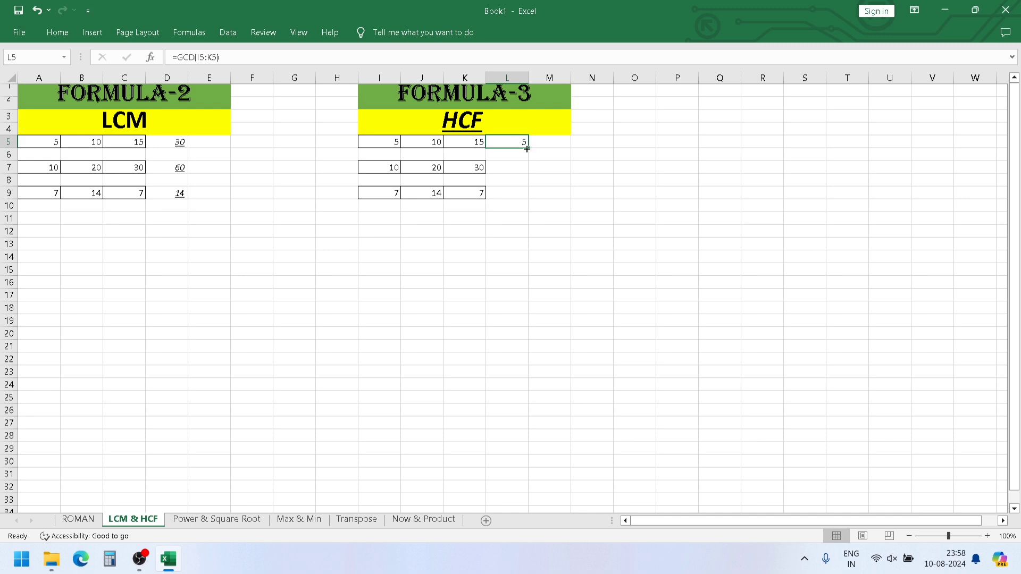
left_click_drag(526, 149, 527, 199)
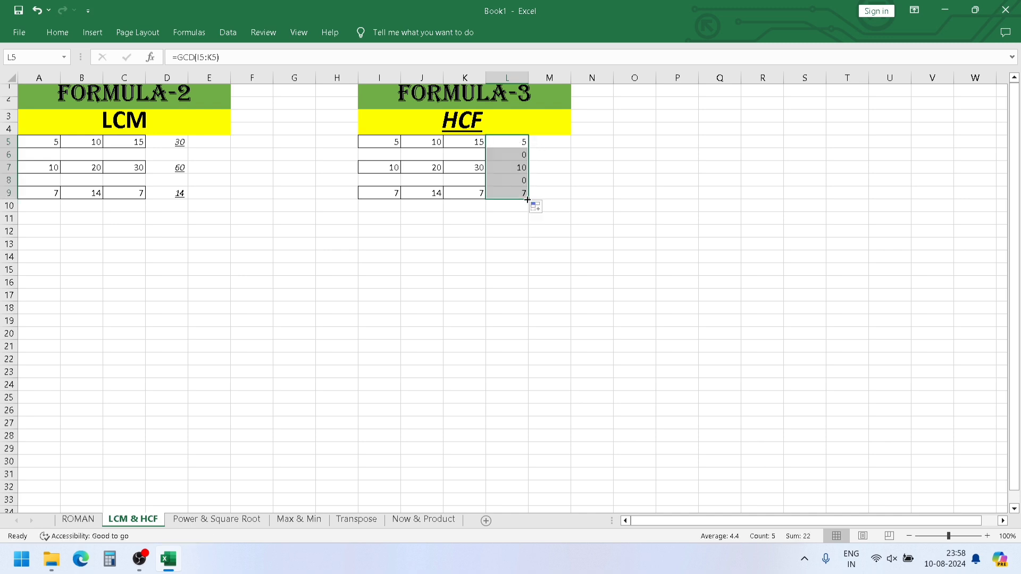
left_click(517, 181)
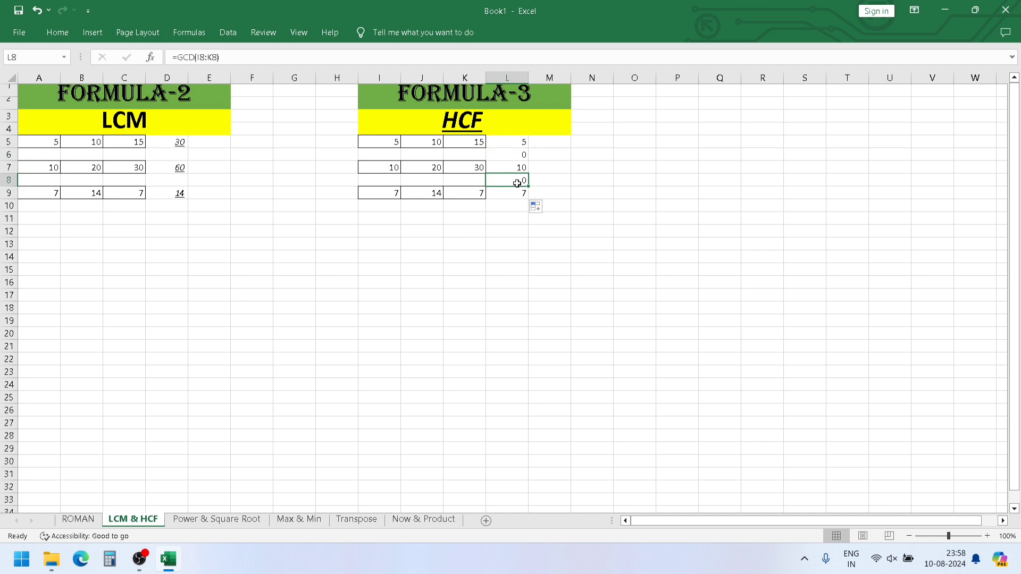
key("Delete")
left_click(522, 153)
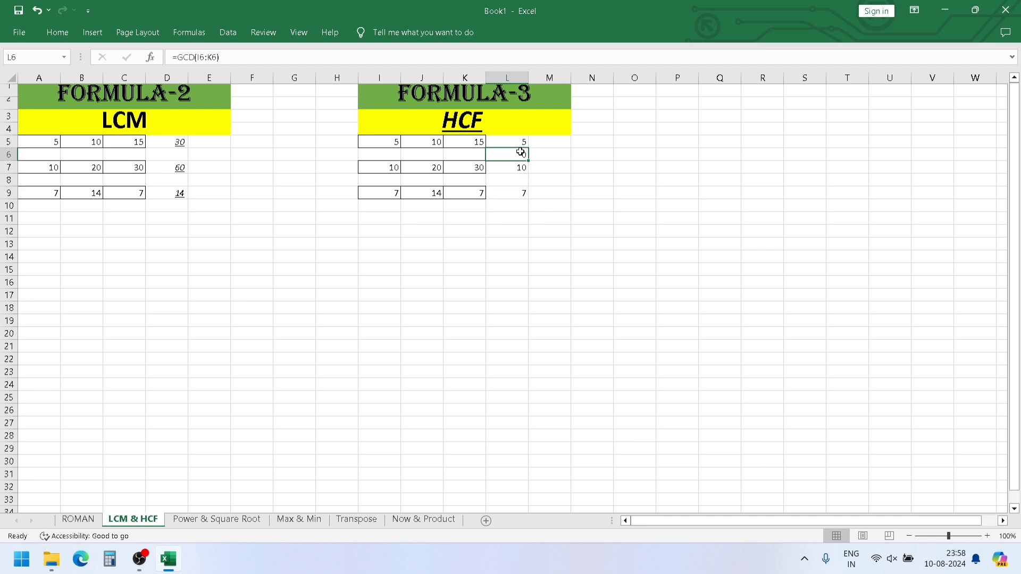
key("Delete")
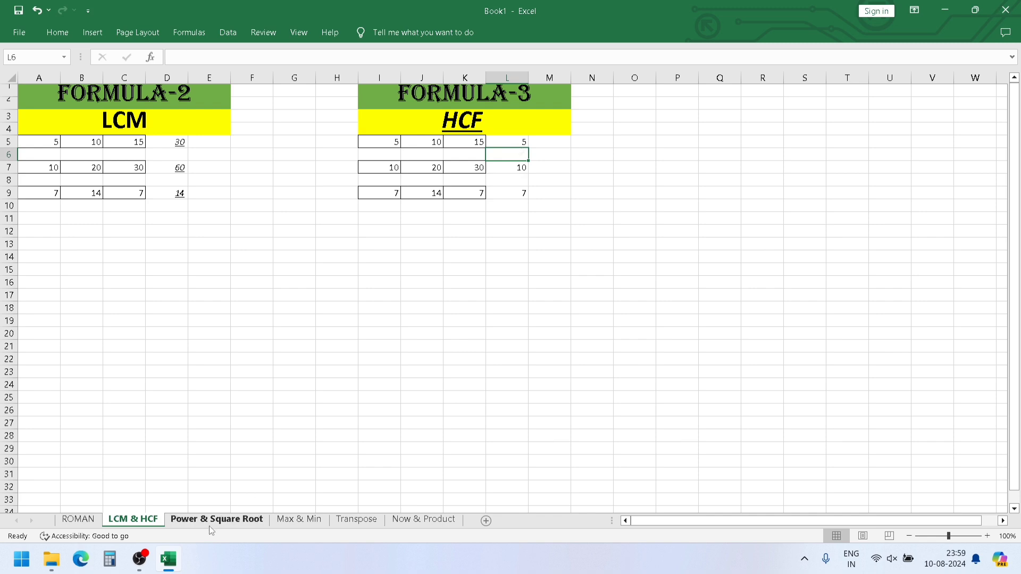
- On the Power & Square Root sheet, enter =POWER(A6,2) in cell B6 to square the first number
left_click(215, 520)
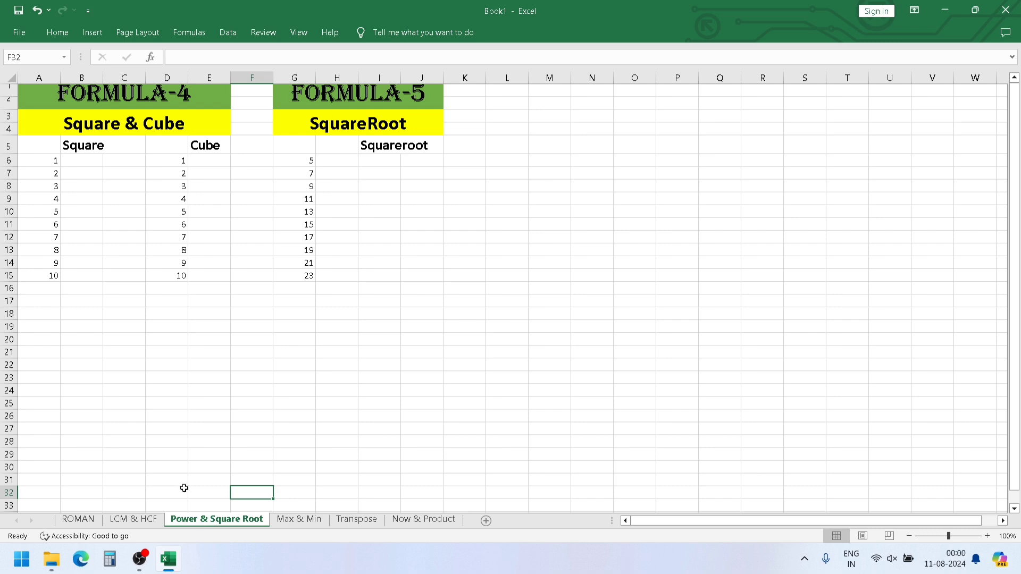
left_click(93, 162)
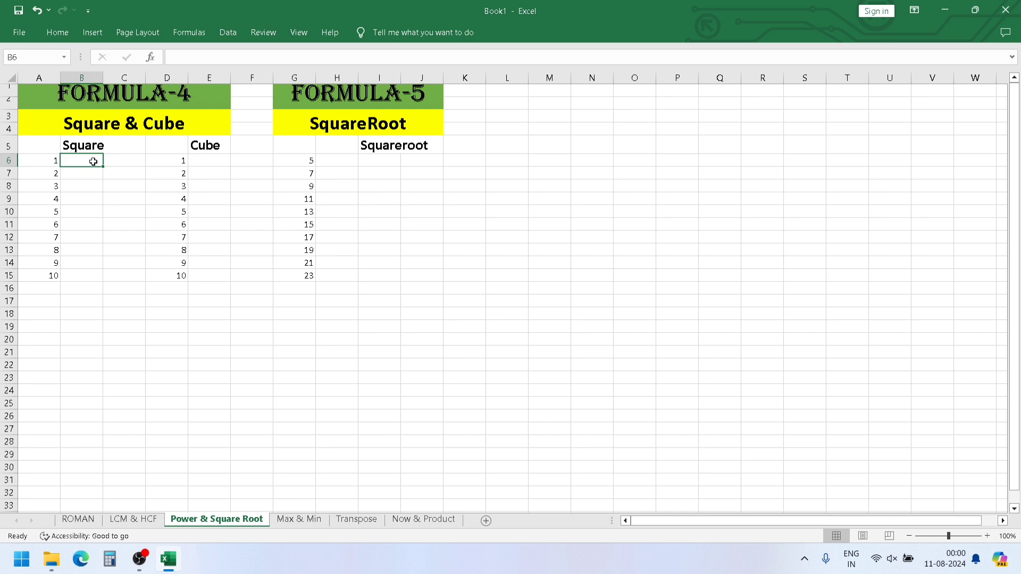
type("=")
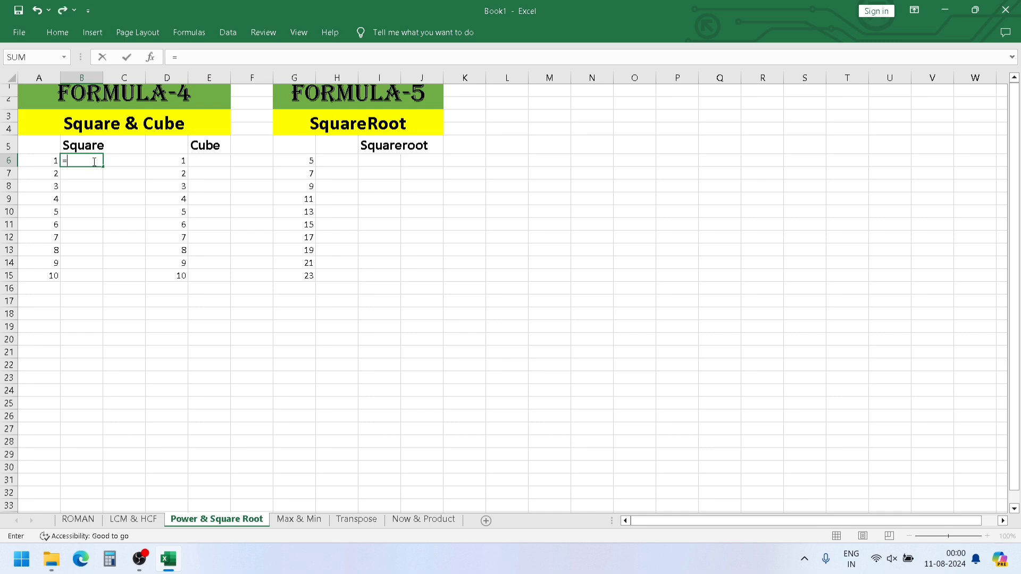
type("POWER")
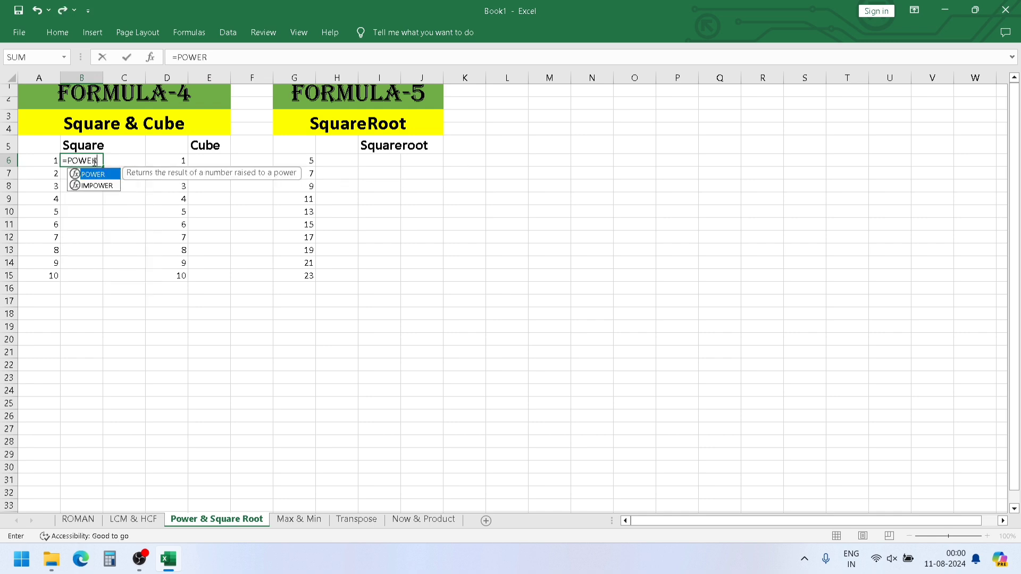
type("(")
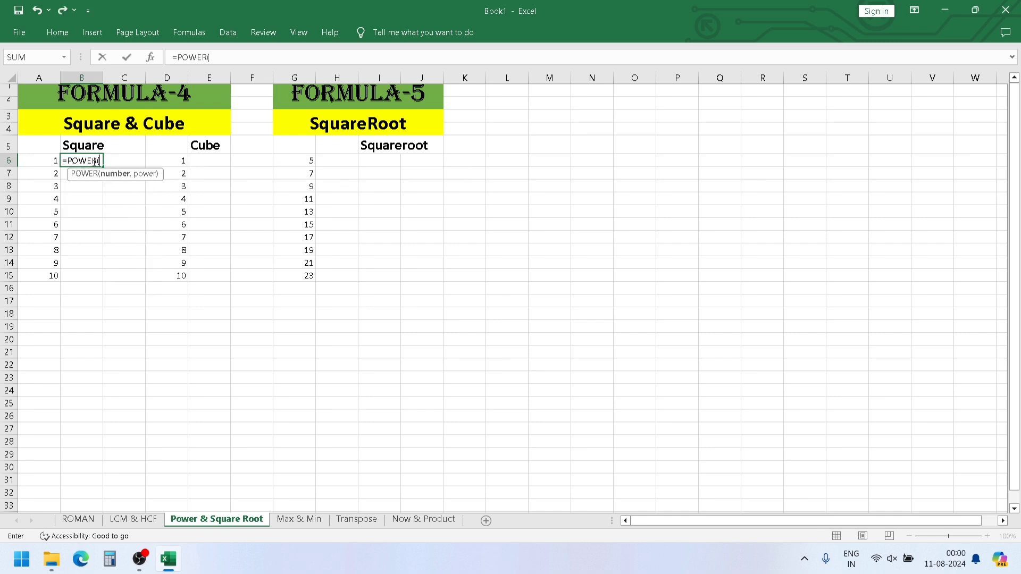
left_click(38, 162)
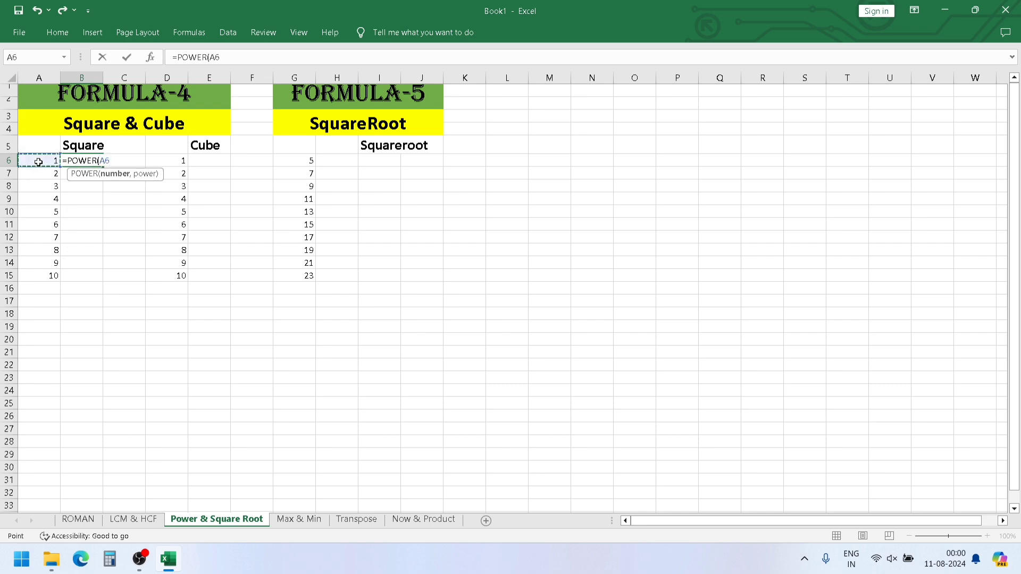
type(",2)")
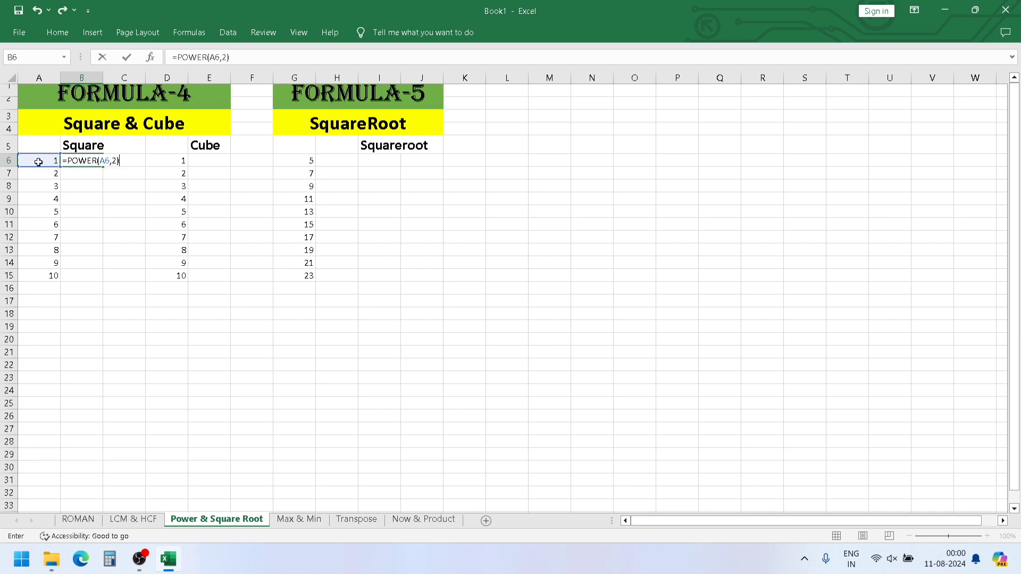
key("Return")
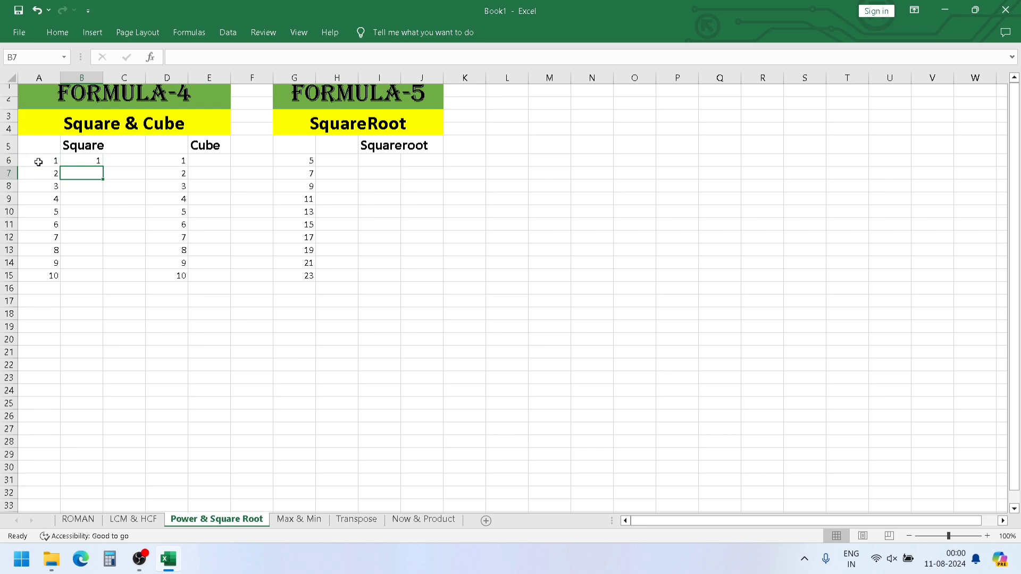
- Fill the squaring formula from B6 down to B15 for the remaining numbers in the Square column
left_click(75, 162)
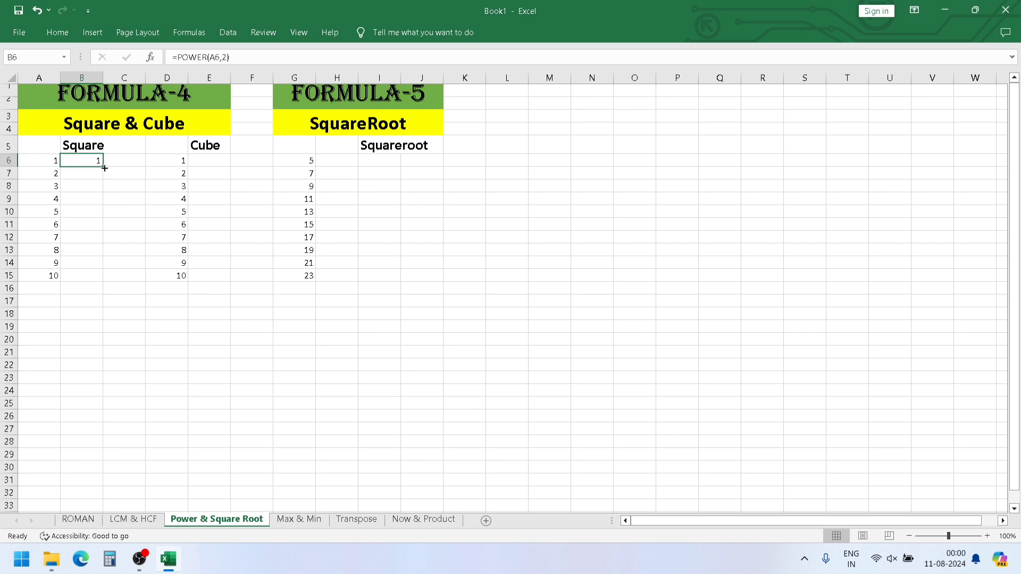
left_click_drag(105, 168, 95, 278)
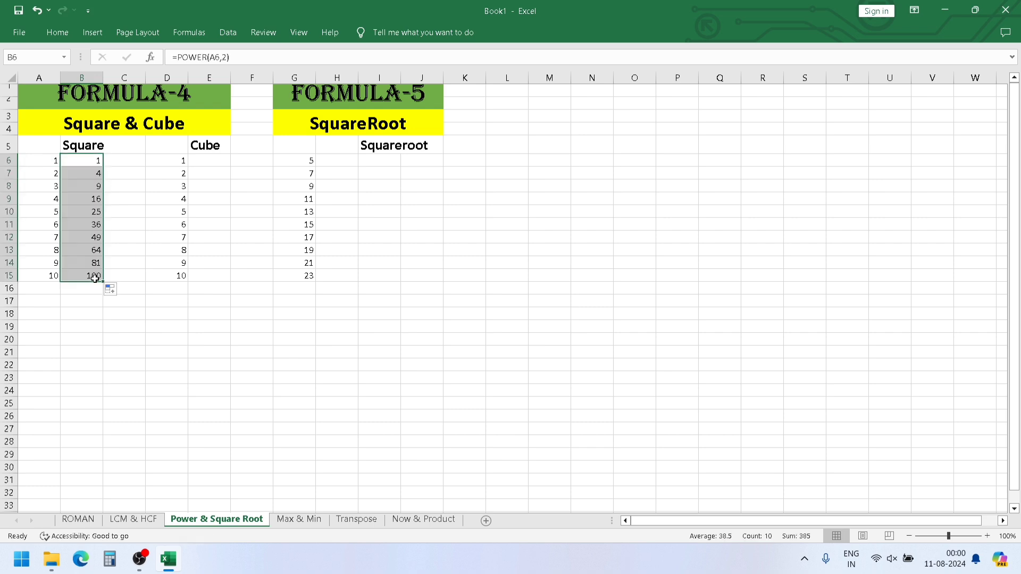
left_click(96, 299)
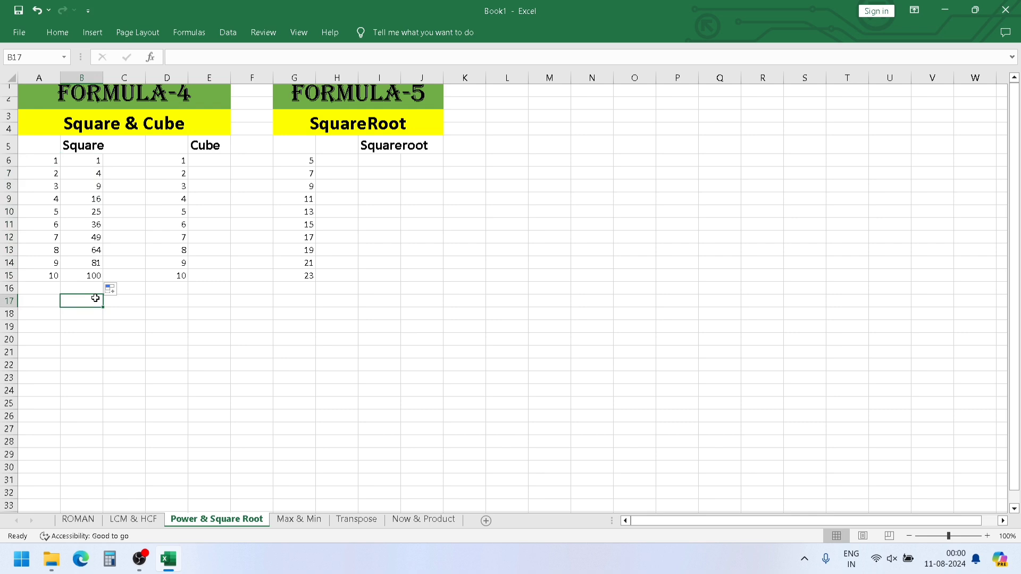
- Enter =POWER(D6,3) in cell E6 to calculate the cube of the first number
left_click(211, 158)
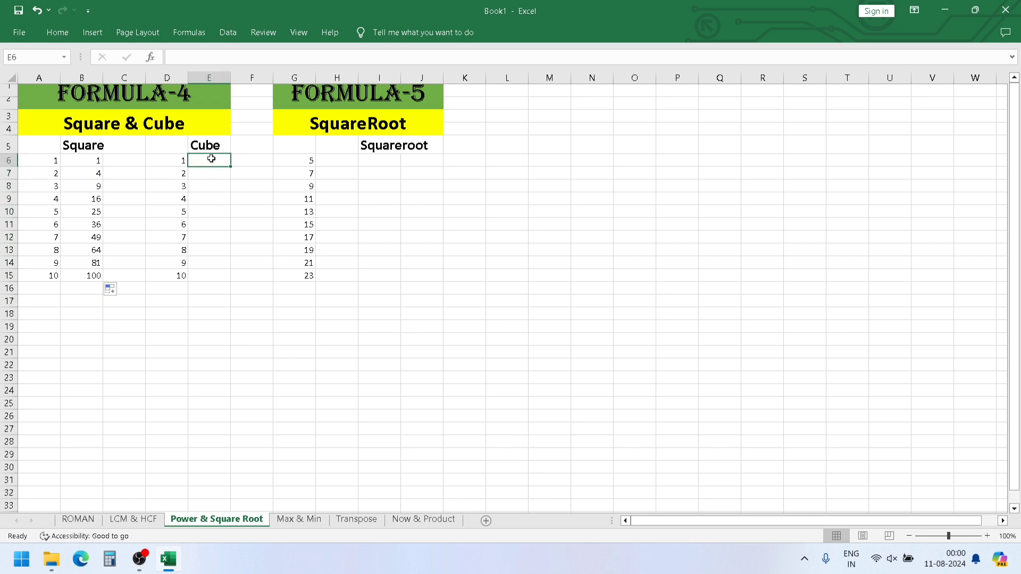
type("=POWER")
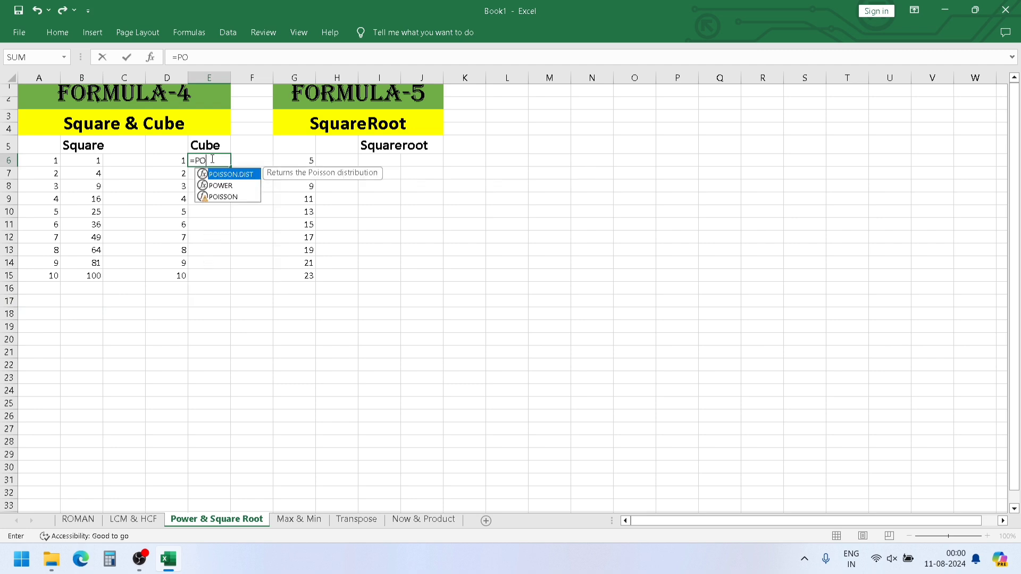
type("(")
left_click(169, 161)
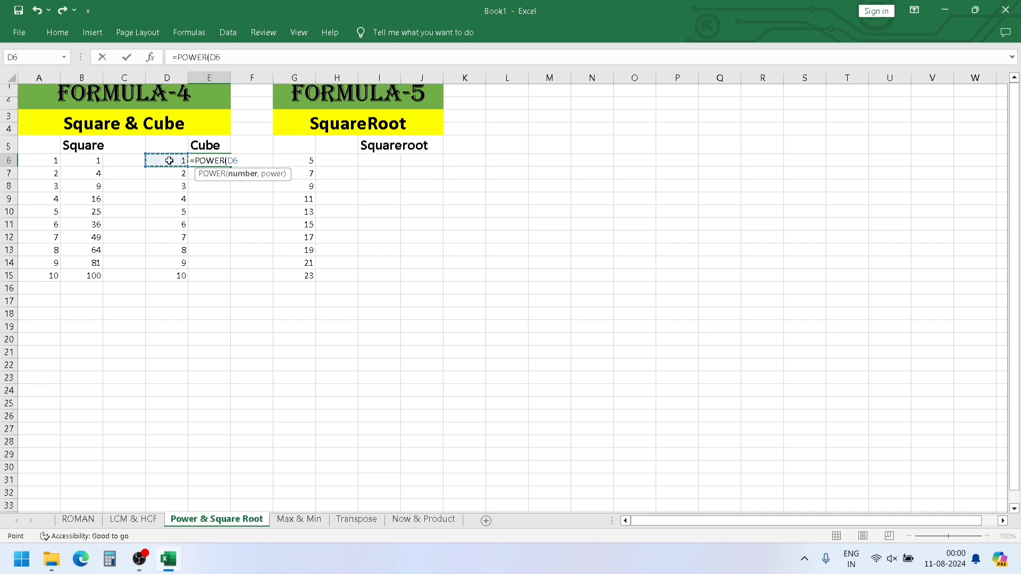
type(",")
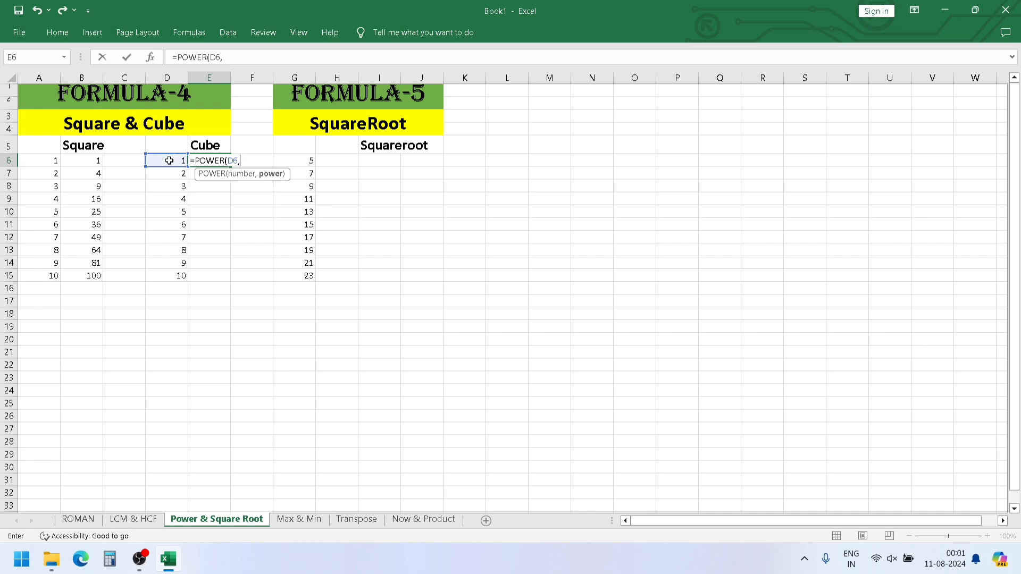
type("3)")
key("Return")
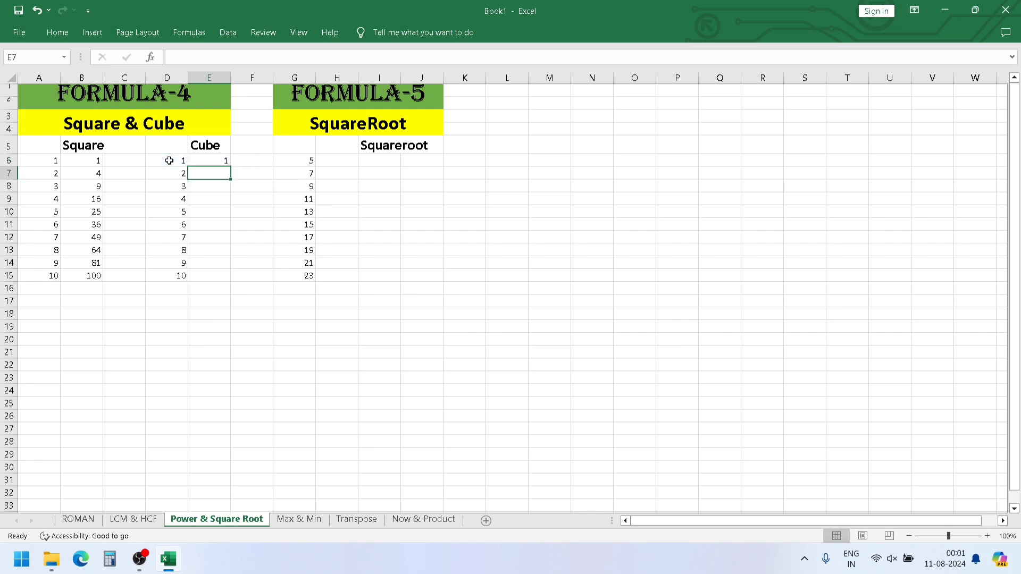
- Fill the cube formula from E6 down to E15 for the remaining numbers in the Cube column
left_click(210, 158)
left_click_drag(229, 166, 223, 277)
left_click(228, 164)
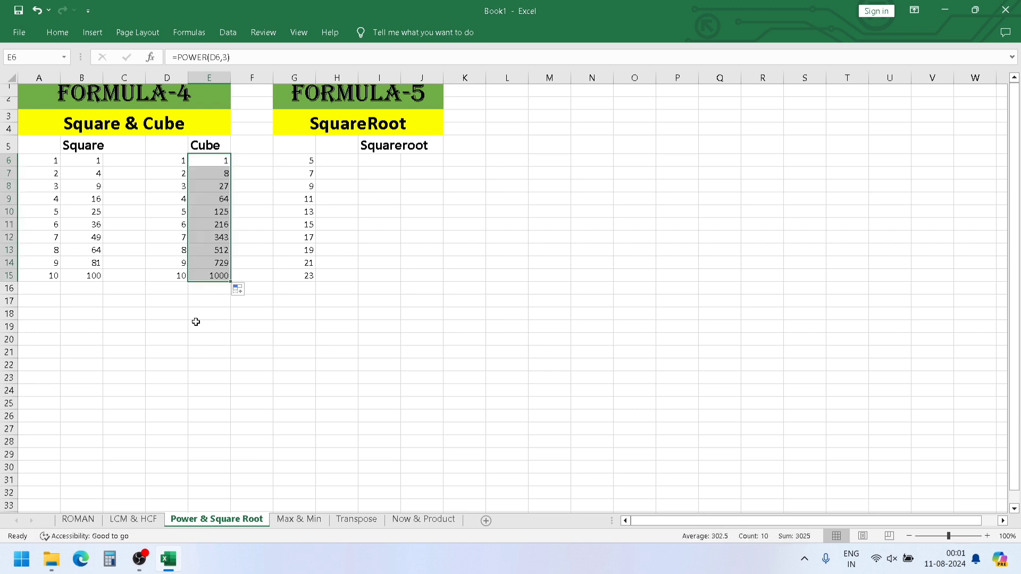
left_click(196, 324)
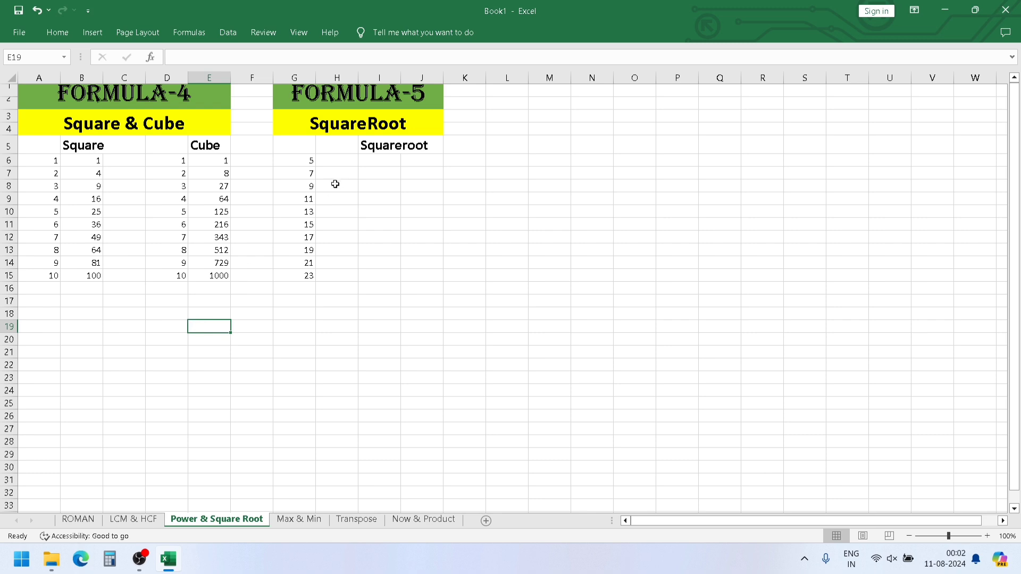
left_click(387, 163)
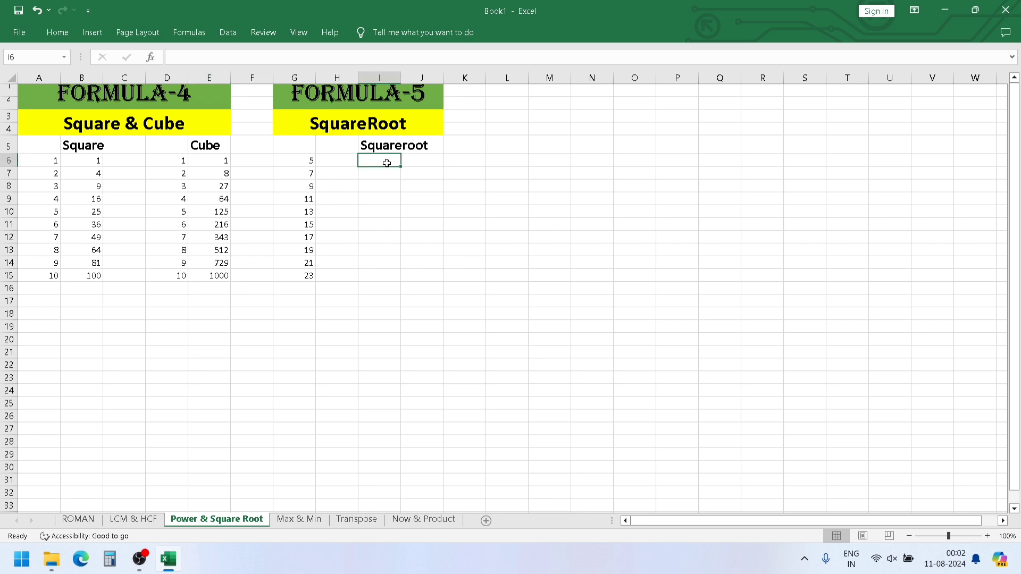
double_click(95, 163)
double_click(89, 254)
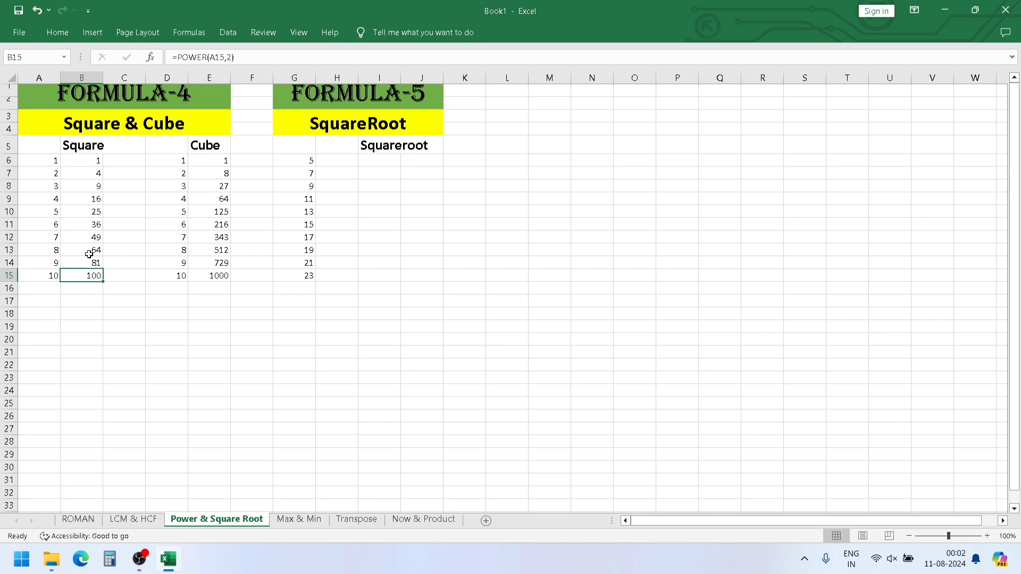
left_click(49, 160)
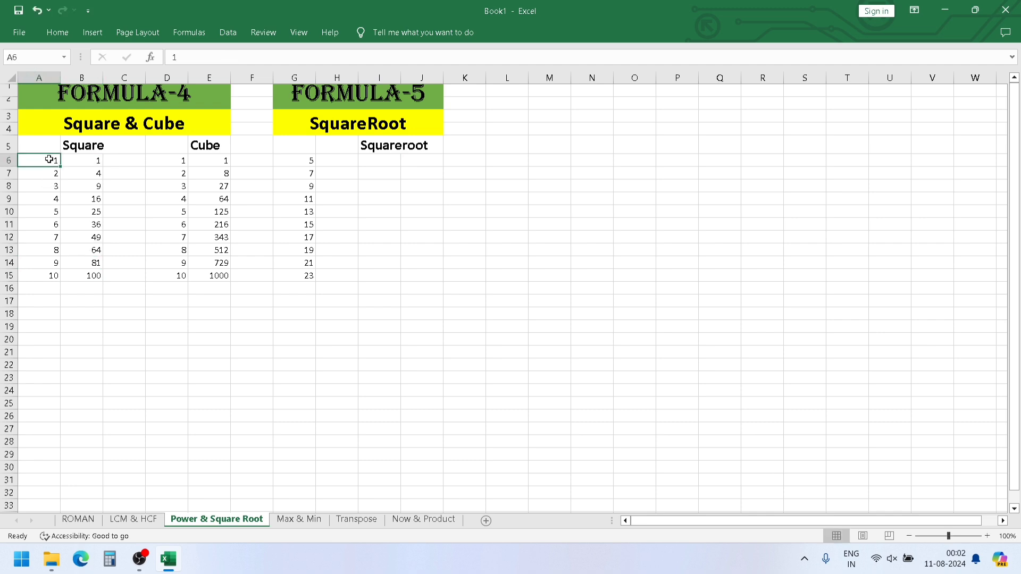
- Enter =SQRT(G6) in cell I6 to calculate the square root of the first number under Formula-5
left_click(378, 162)
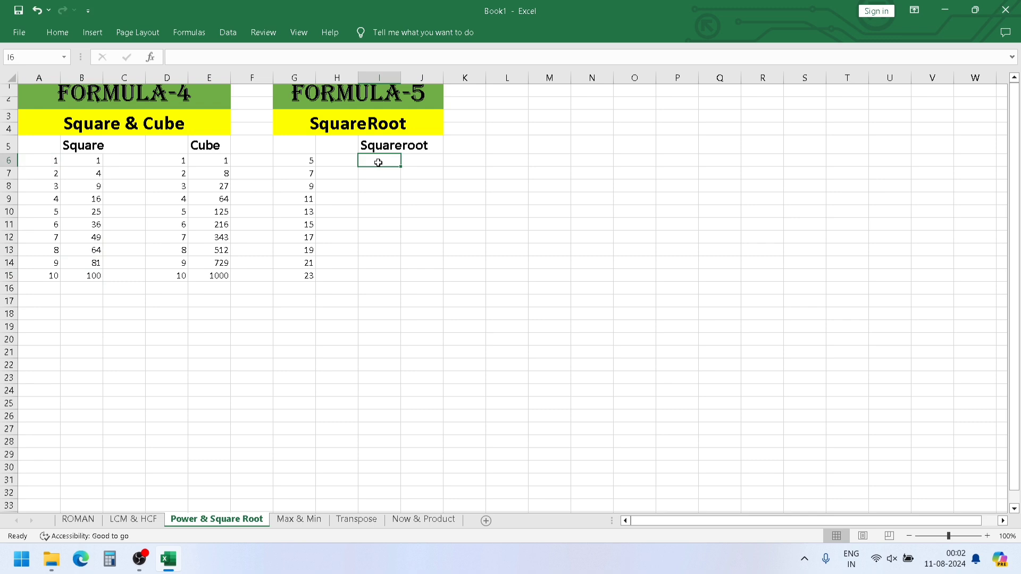
type("=")
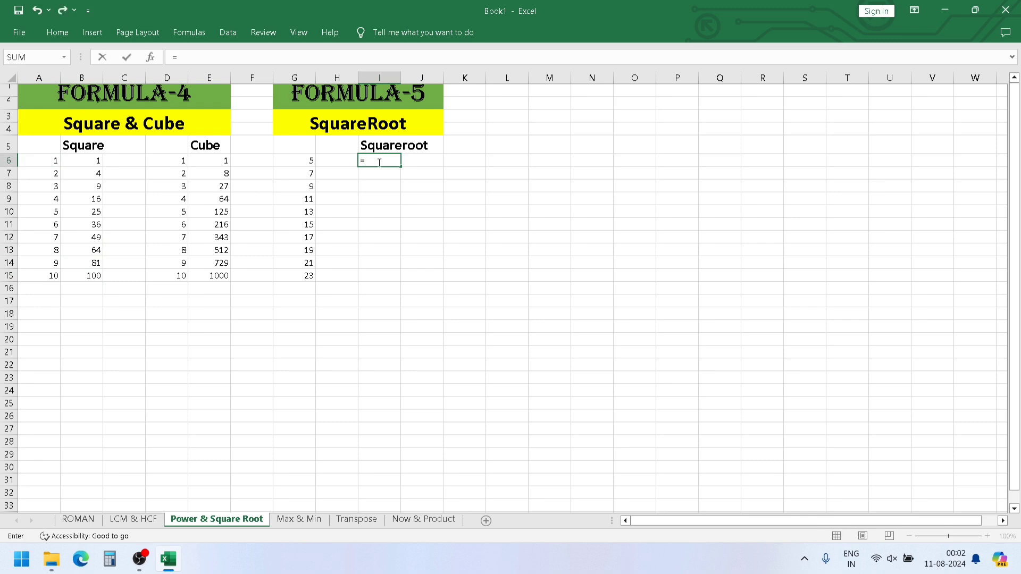
type("SQRT")
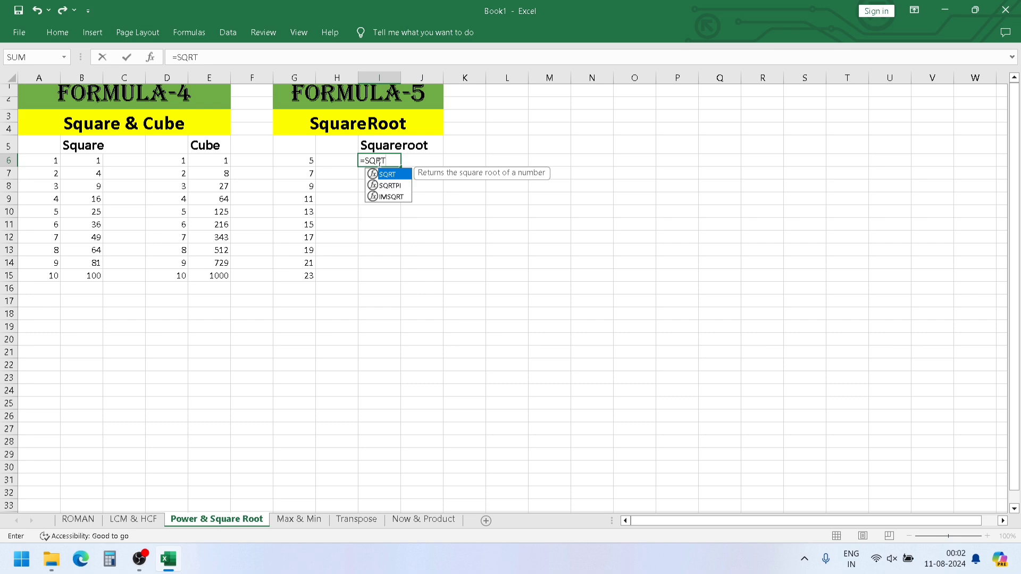
type("(")
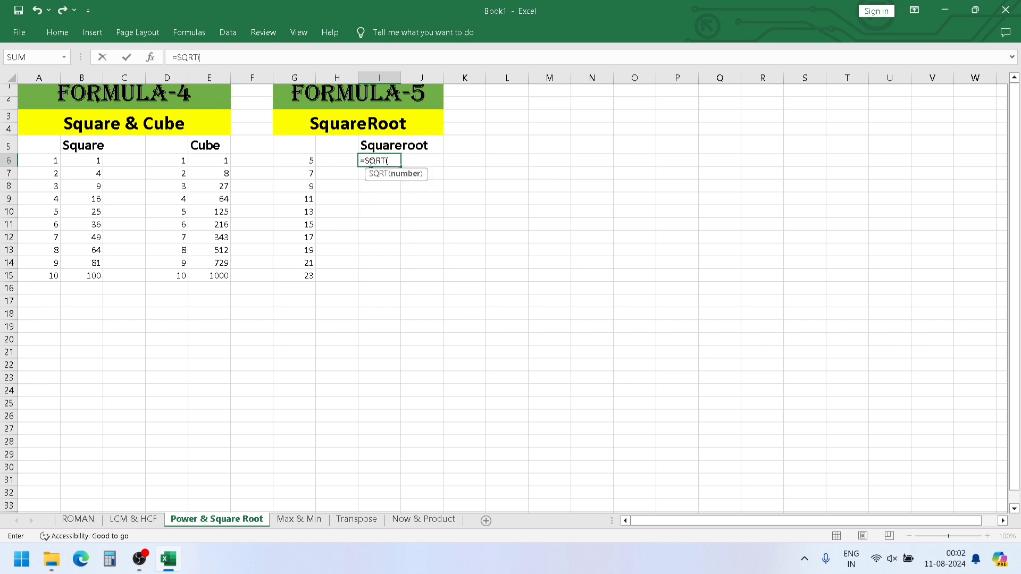
left_click(308, 162)
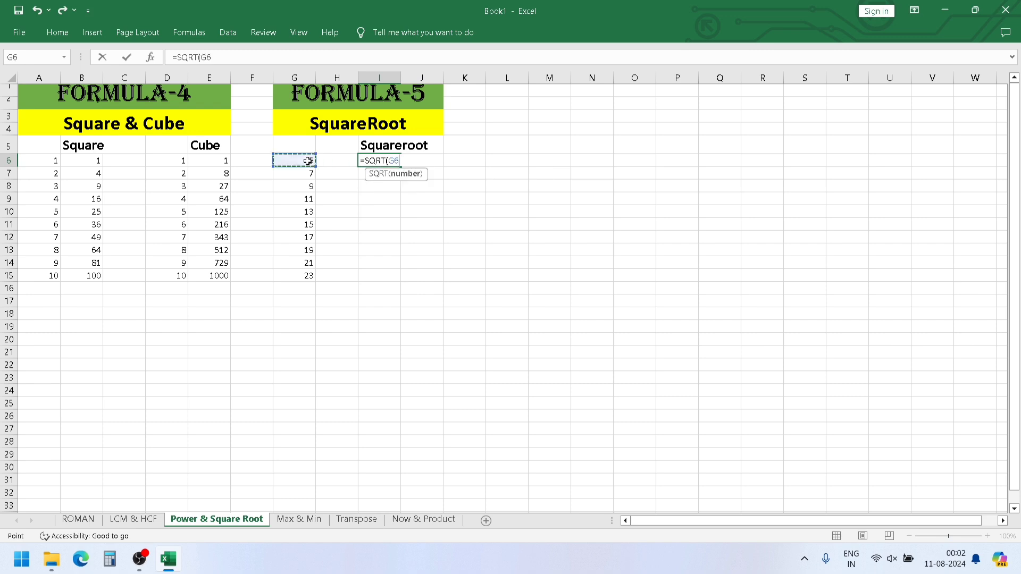
type(")")
key("Return")
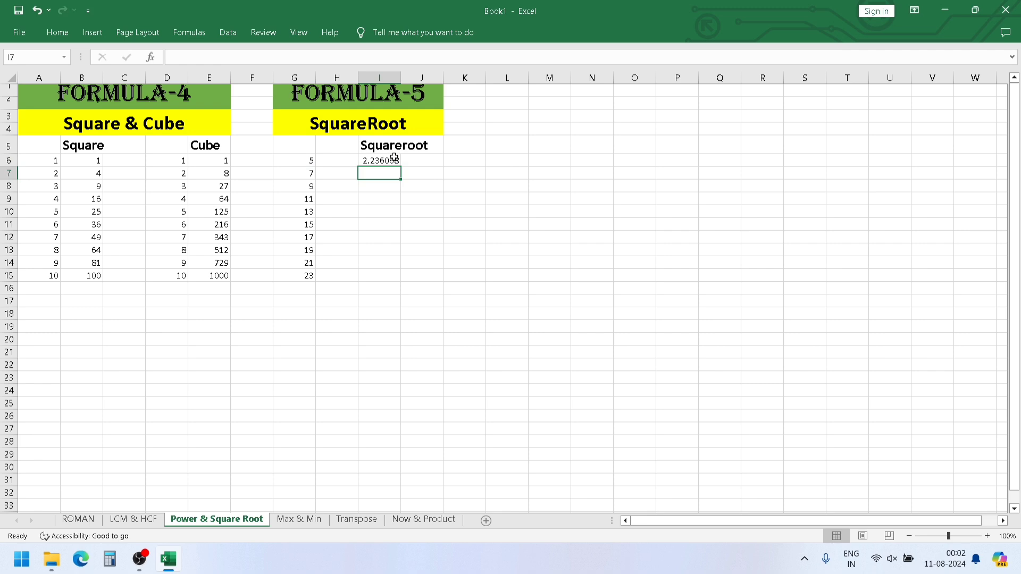
- Fill the SQRT formula from I6 down to I15 for the remaining numbers in the Squareroot column
left_click(391, 161)
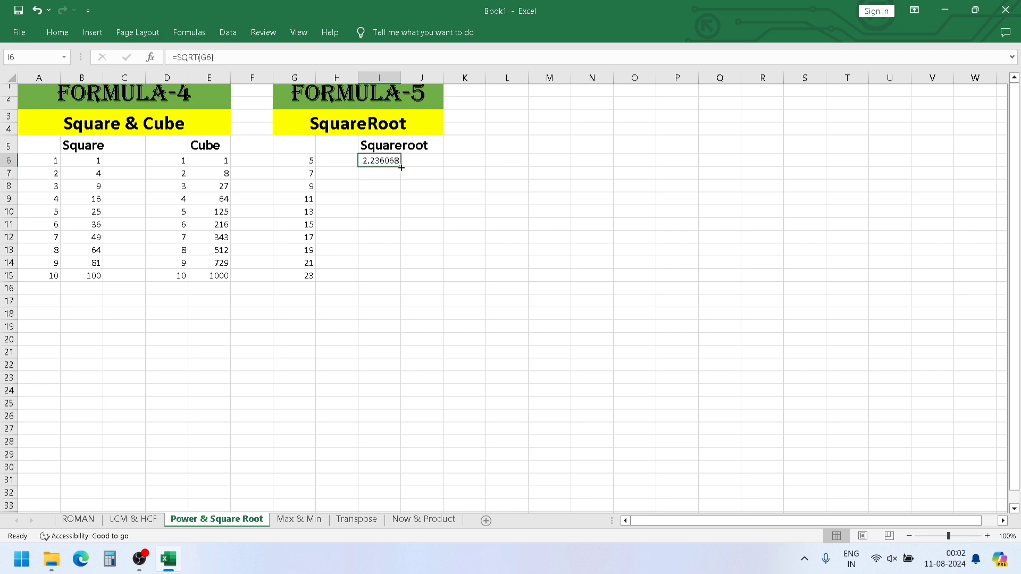
left_click_drag(401, 167, 401, 278)
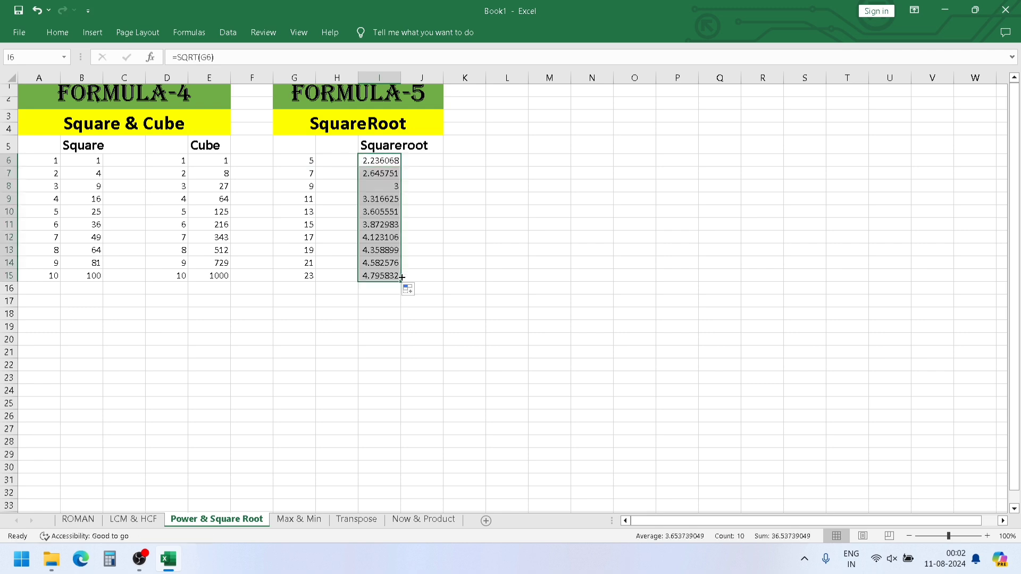
left_click(388, 308)
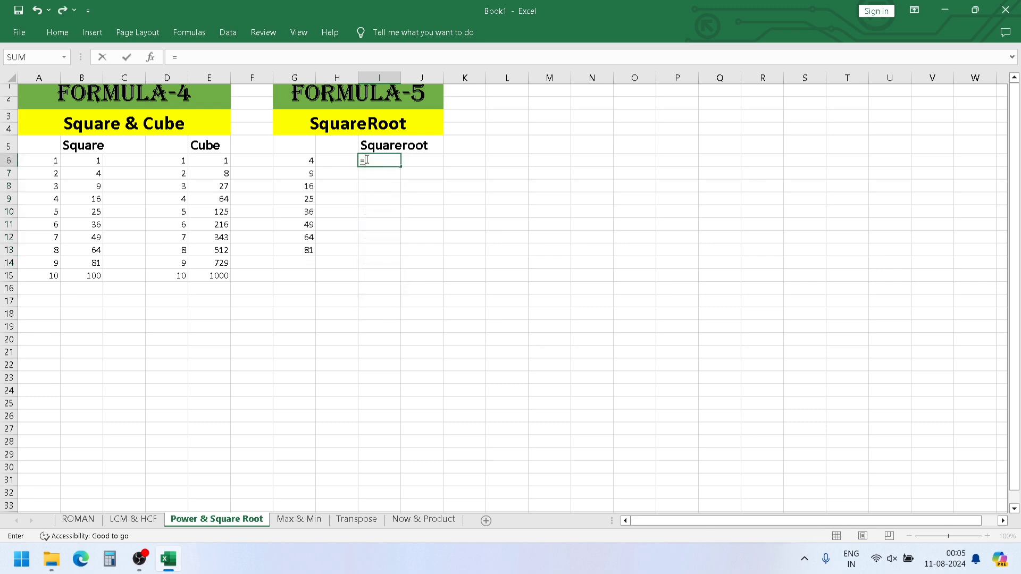
- Enter =SQRT(G6) in cell I6 to calculate the square root of the first number in column G
type("SQR")
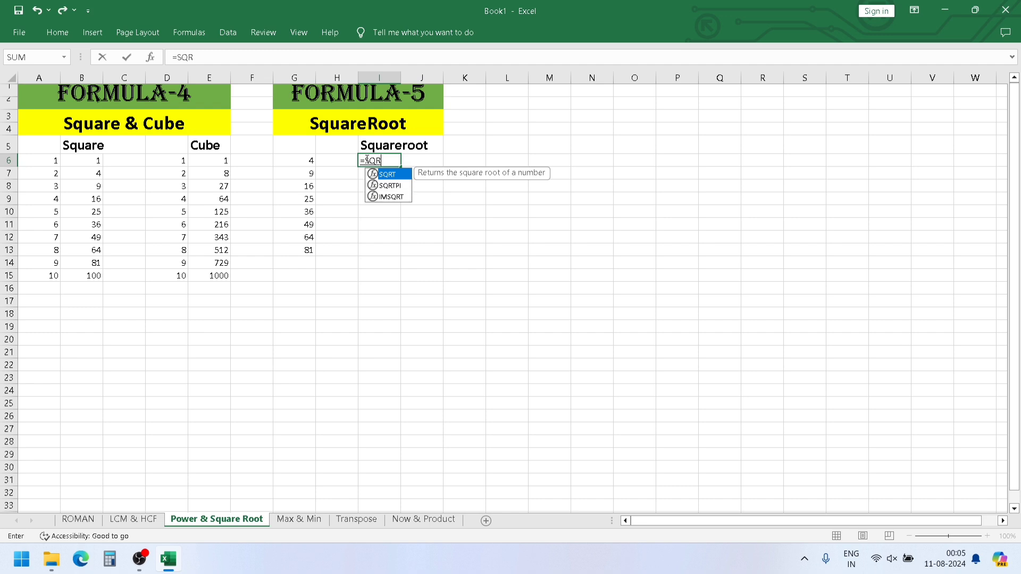
type("T(")
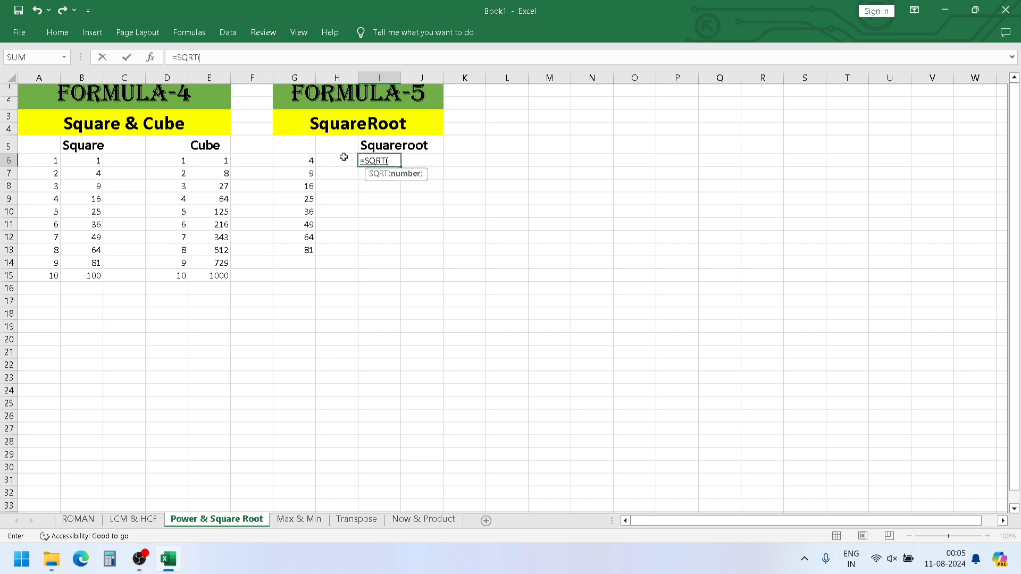
left_click(301, 162)
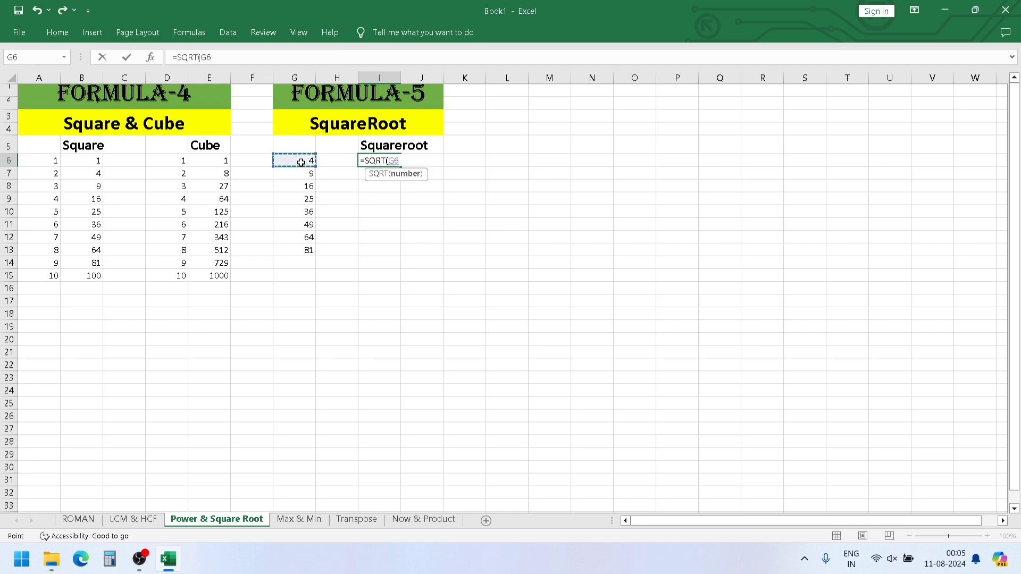
type(")")
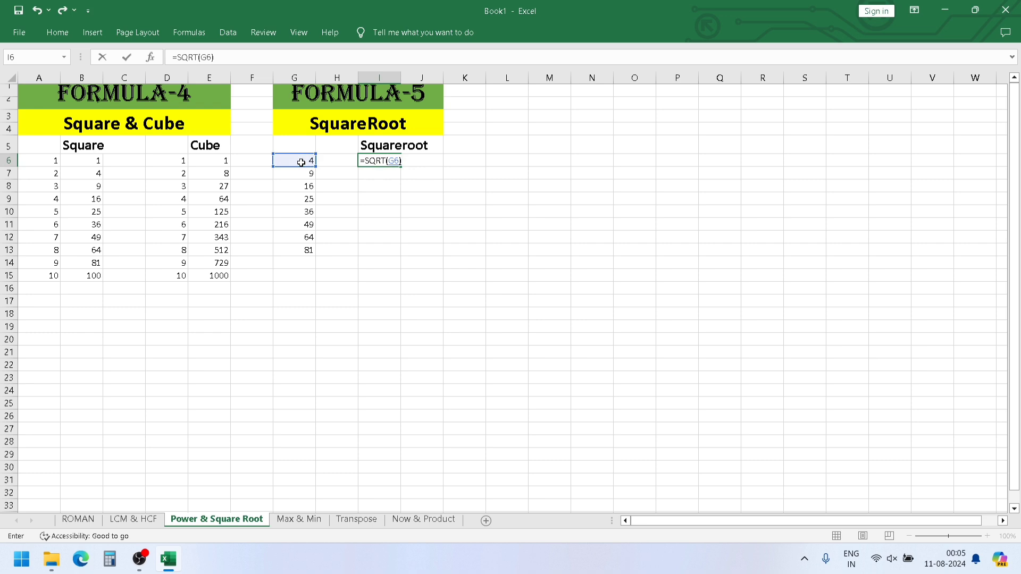
key("Return")
- Fill the square root formula from I6 down to I13, alongside the remaining numbers in column G
left_click(386, 161)
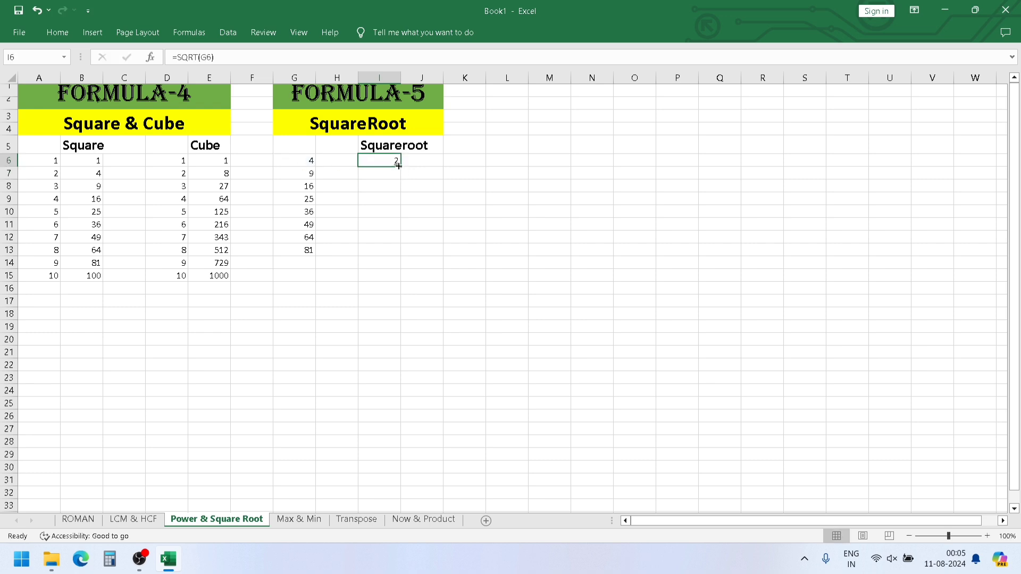
left_click_drag(398, 166, 403, 257)
left_click(383, 269)
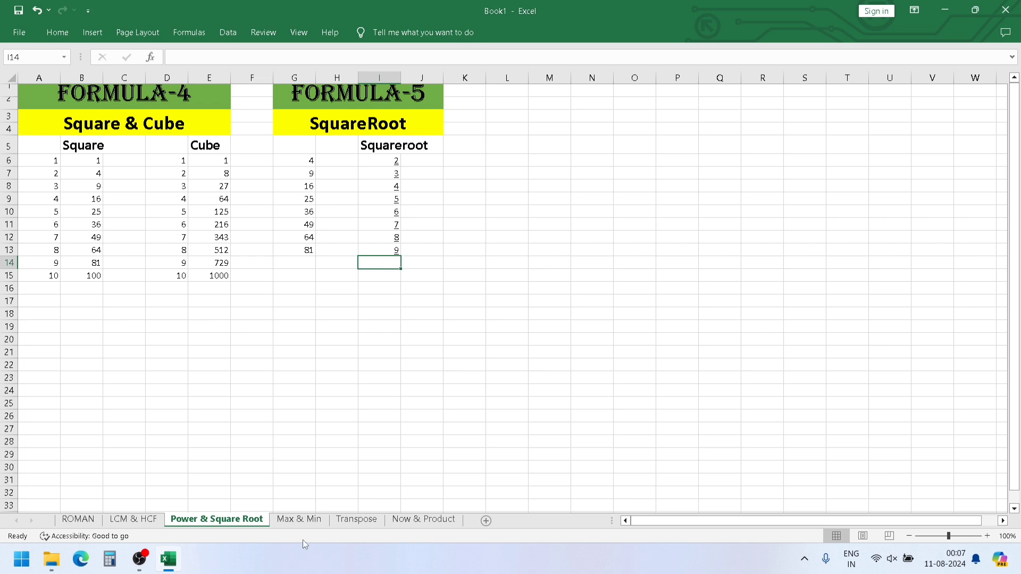
- Open the Max & Min sheet and add the label MAXIMUM SALES in cell E9
left_click(306, 523)
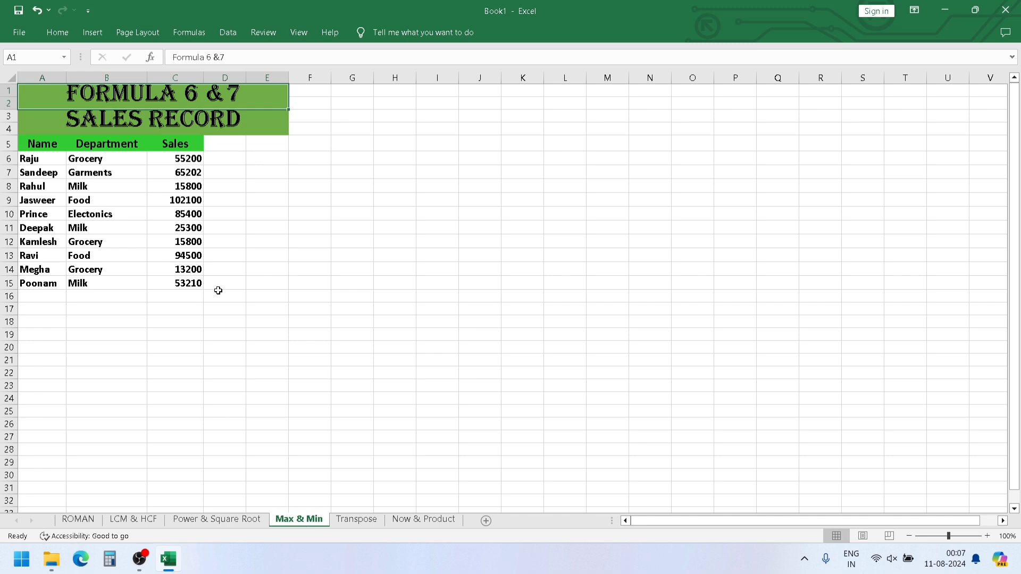
left_click(56, 161)
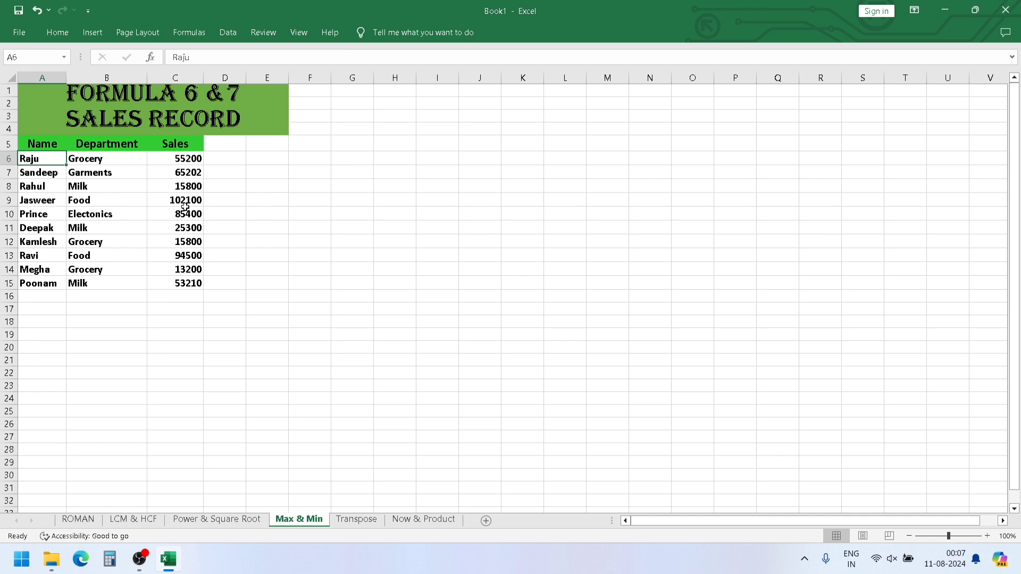
left_click(270, 198)
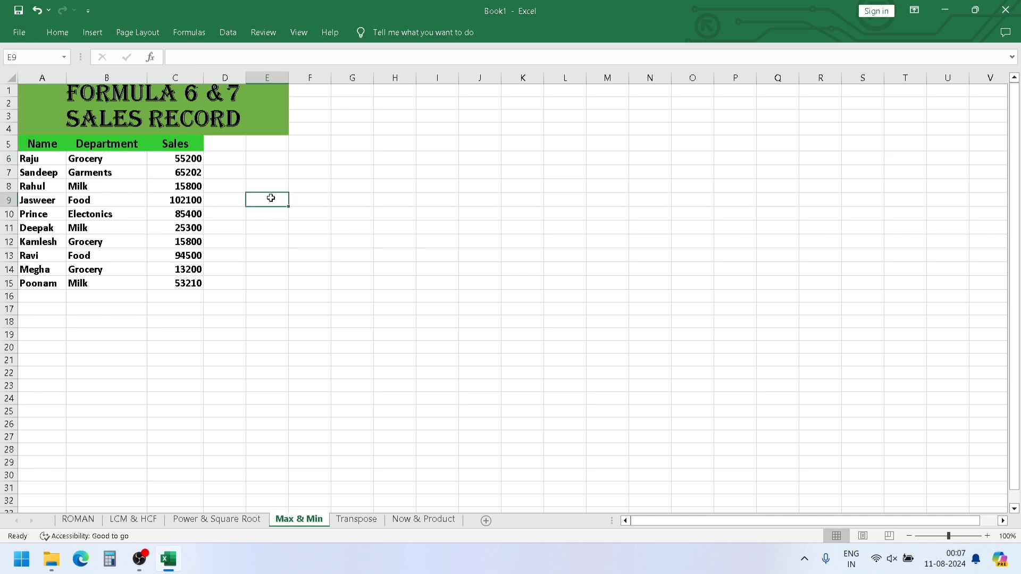
double_click(270, 198)
type("MU")
key("BackSpace")
type("AXIMUM")
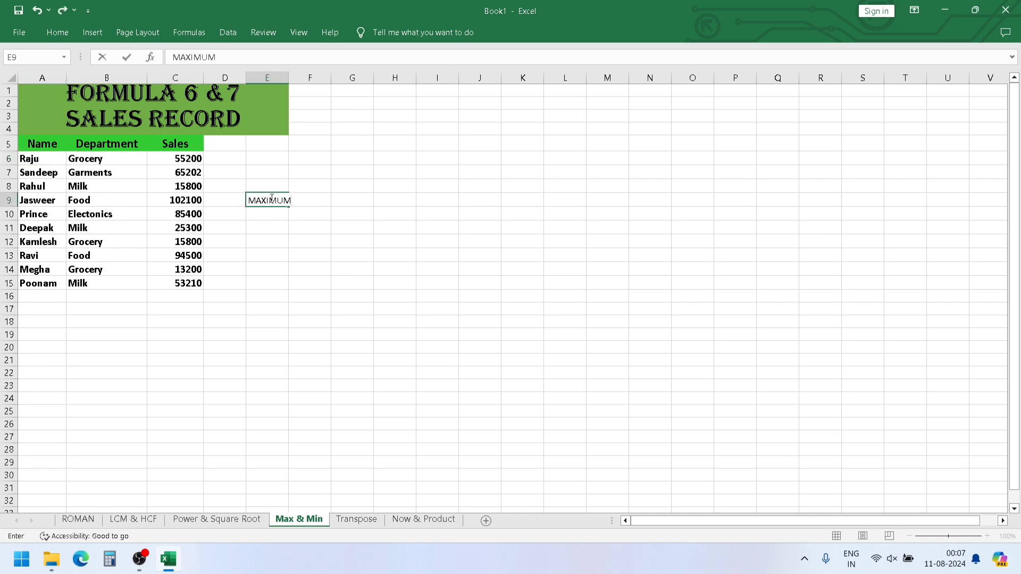
type(" SALES")
key("Return")
- Enter =MAX(C6:C15) in cell E10 to find the highest value in the Sales column
type("=")
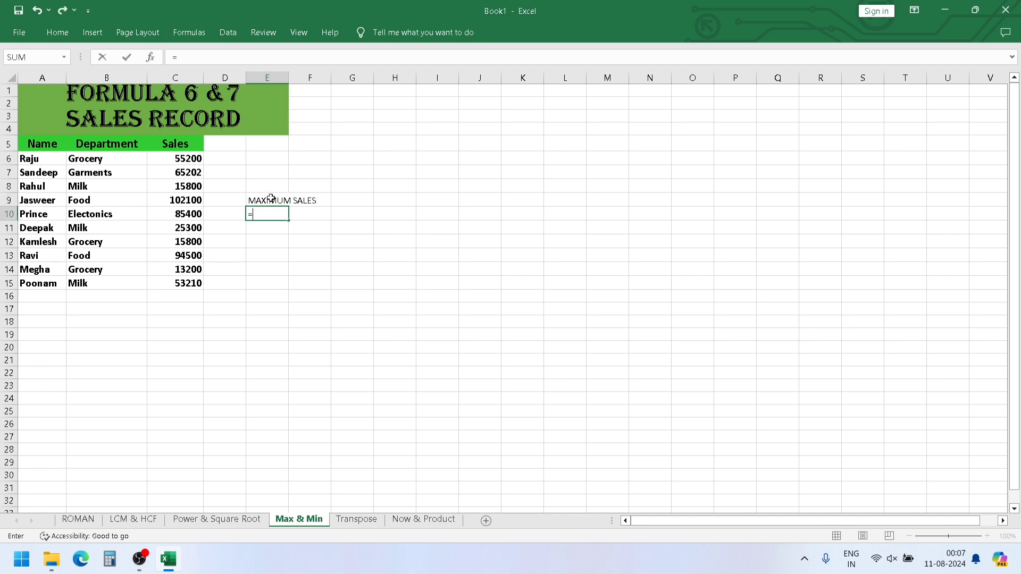
type("MA")
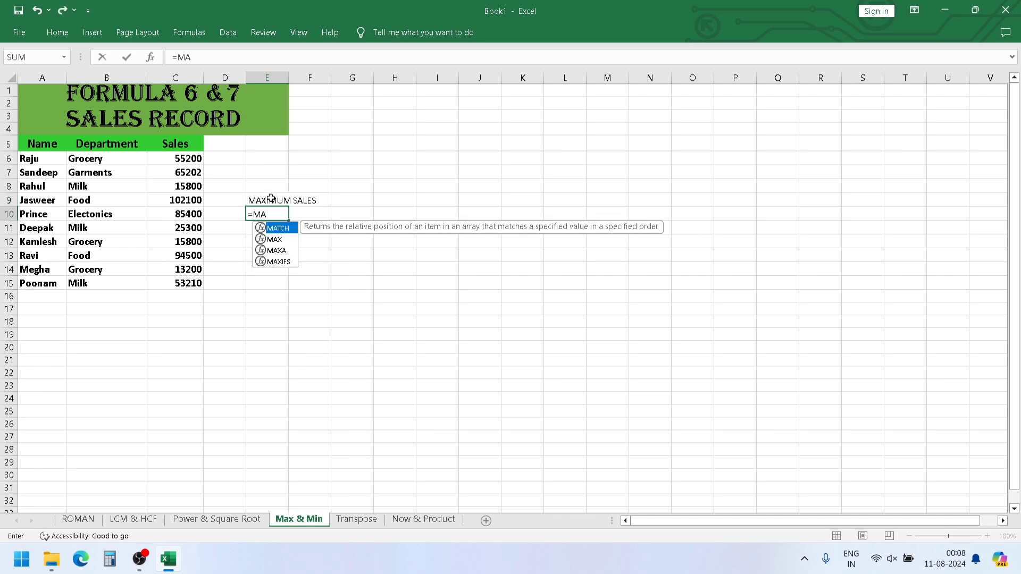
type("S")
key("BackSpace")
type("X(")
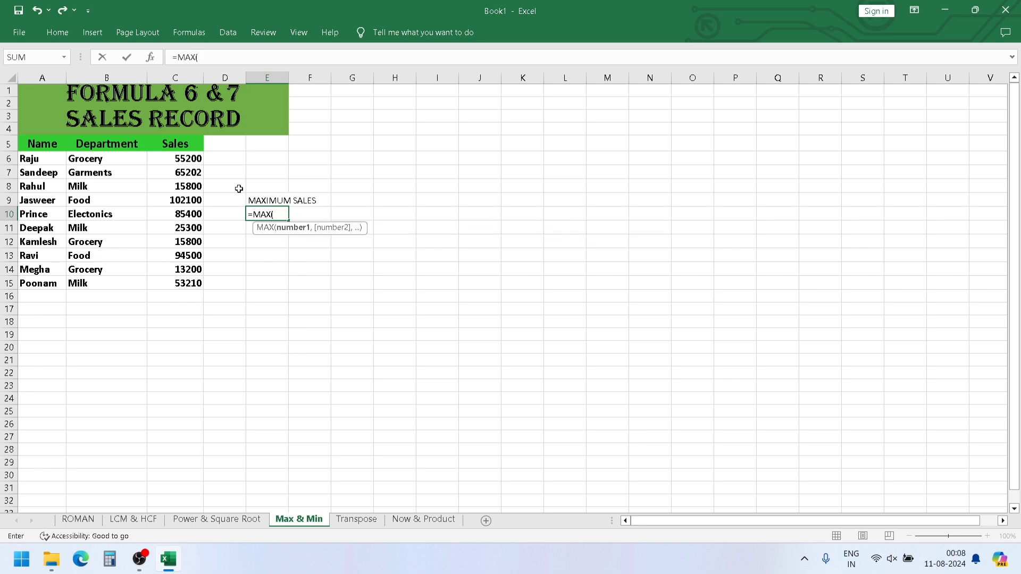
left_click(185, 157)
left_click_drag(186, 157, 191, 285)
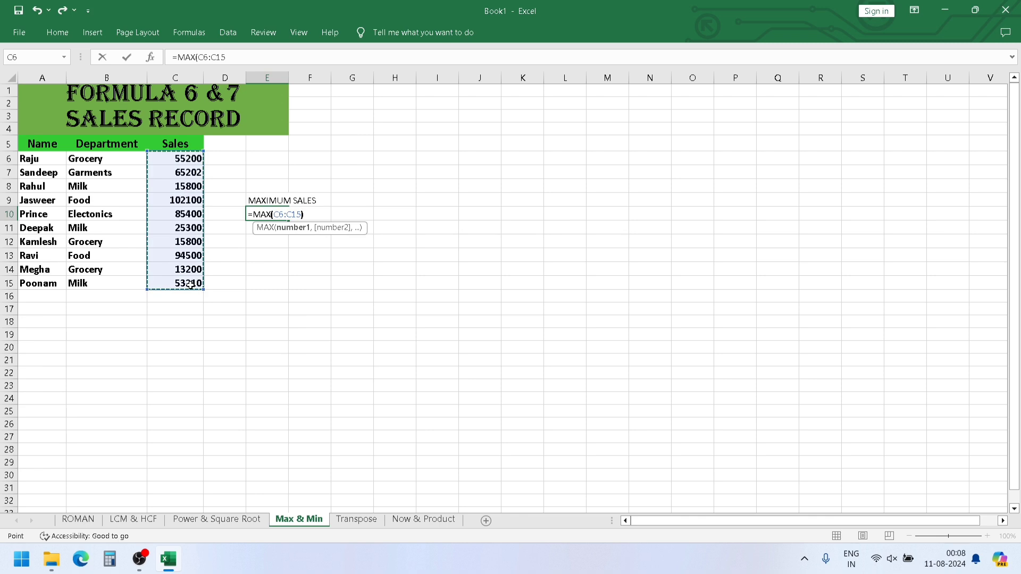
type(")")
key("Return")
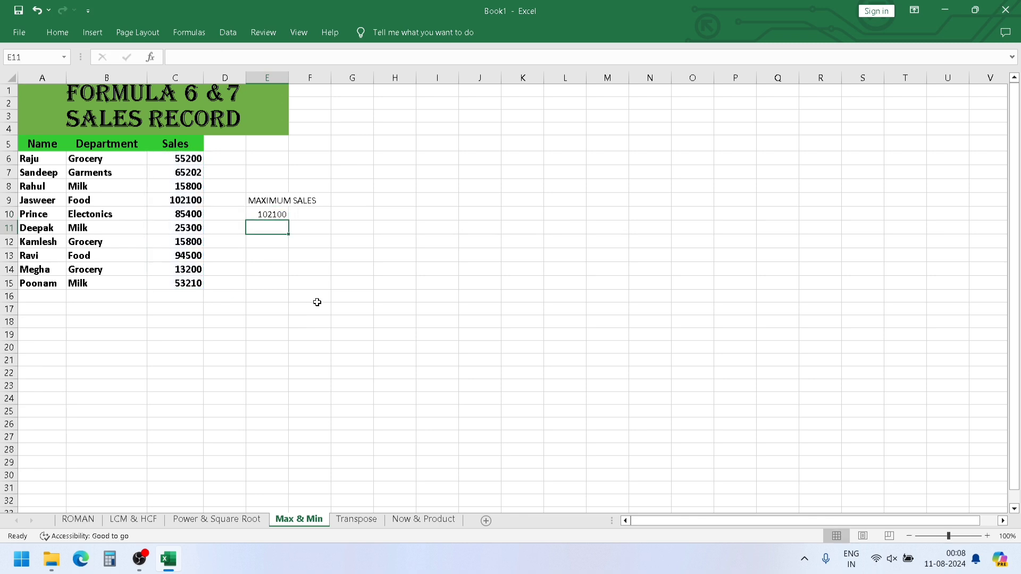
- Compare the maximum sales result in E10 with the matching record in row 9 of the sales table
left_click(280, 216)
left_click_drag(280, 215, 197, 203)
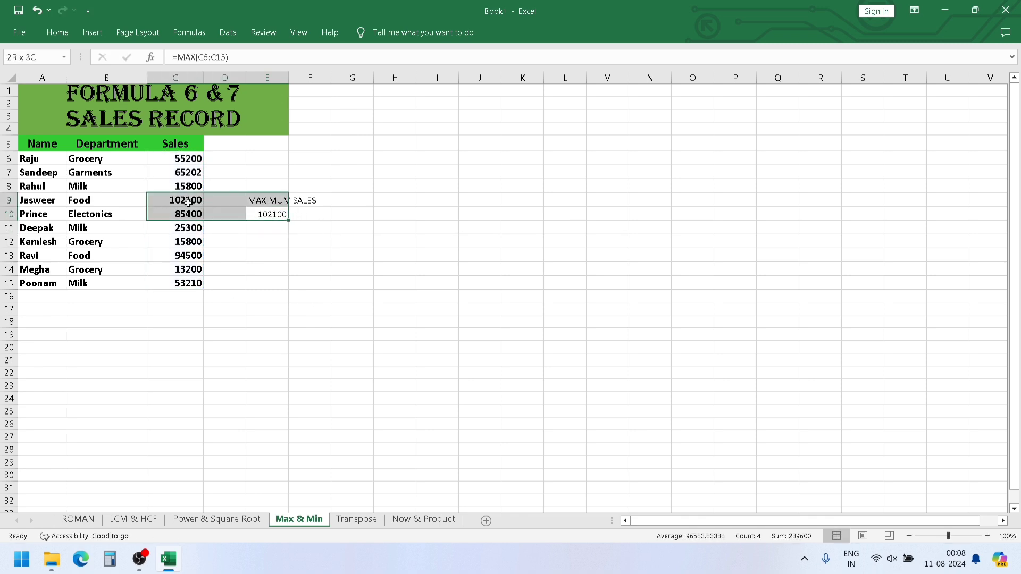
left_click_drag(268, 241, 275, 216)
left_click(275, 216)
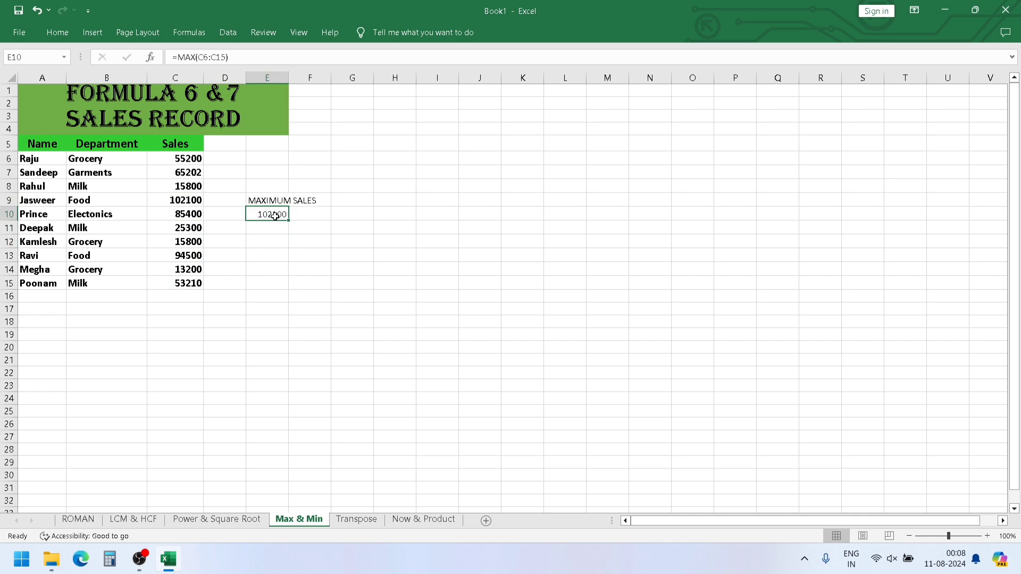
left_click(186, 199)
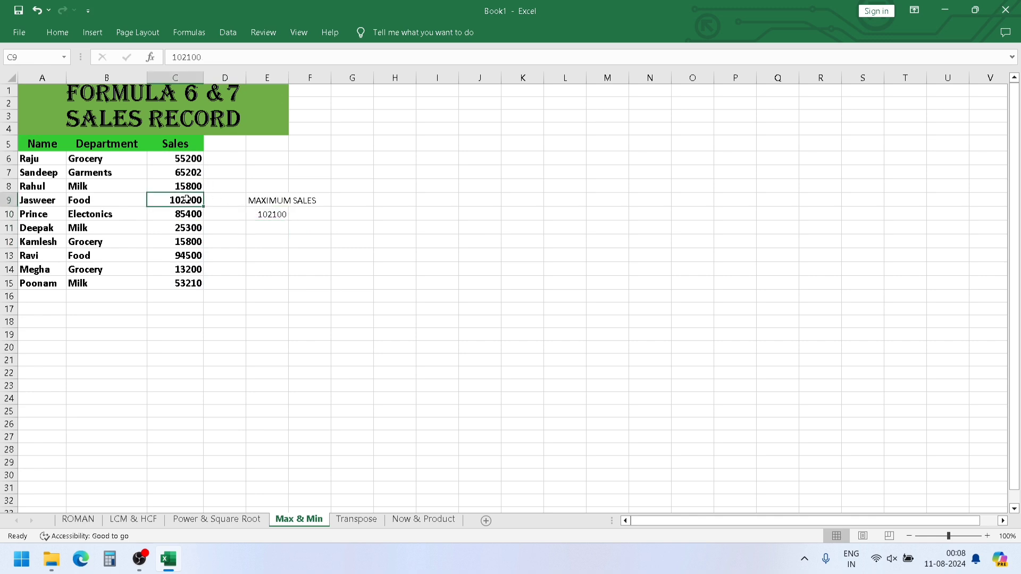
key("shift+space")
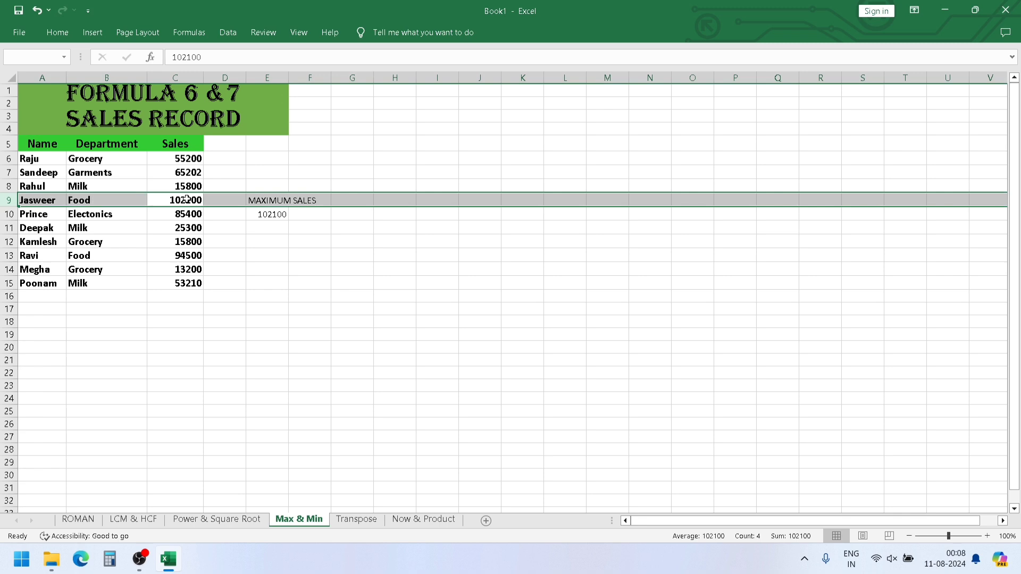
left_click(435, 180)
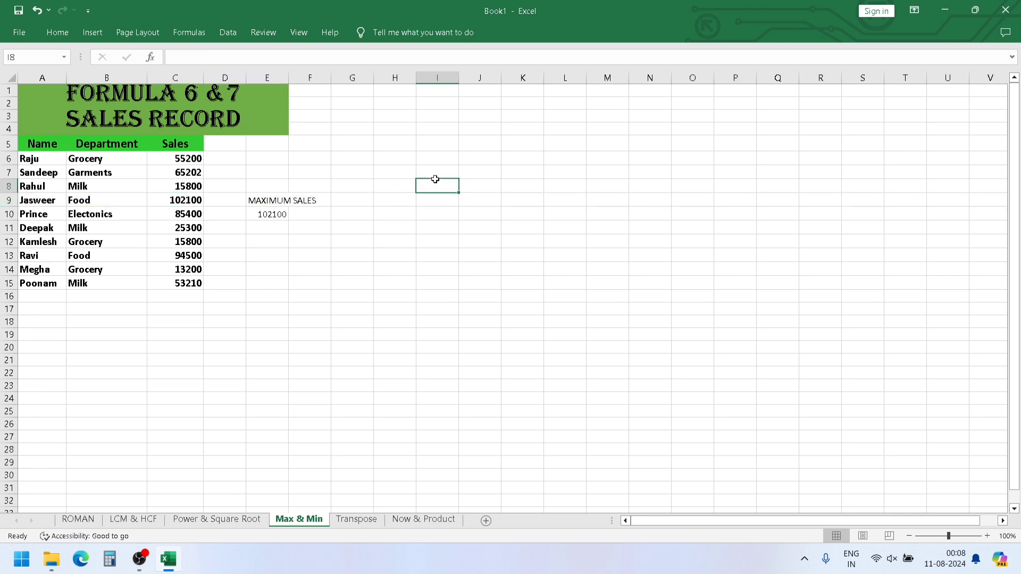
- Add the label MINIMUM SALES in cell H9
left_click(404, 199)
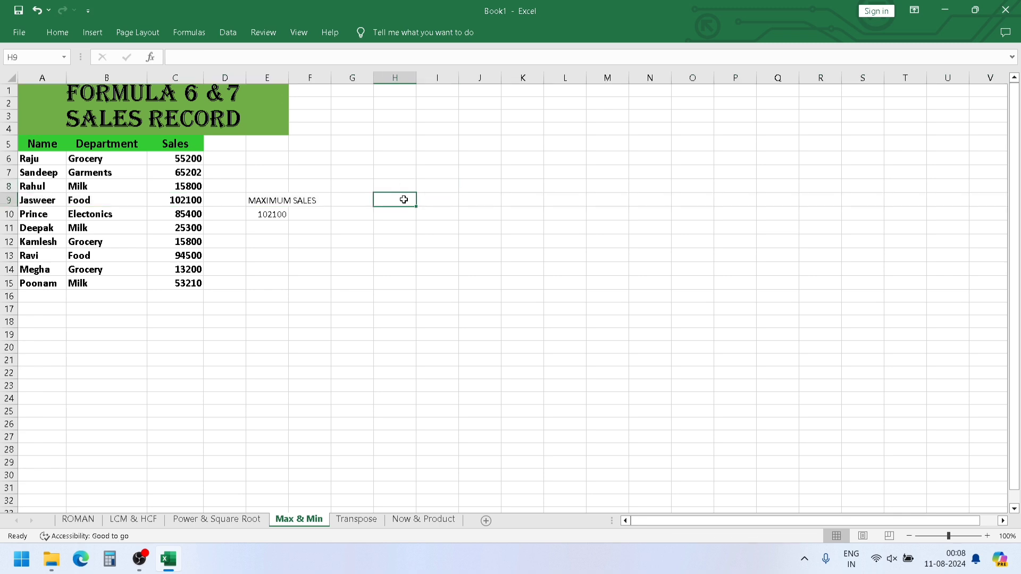
type("MINI")
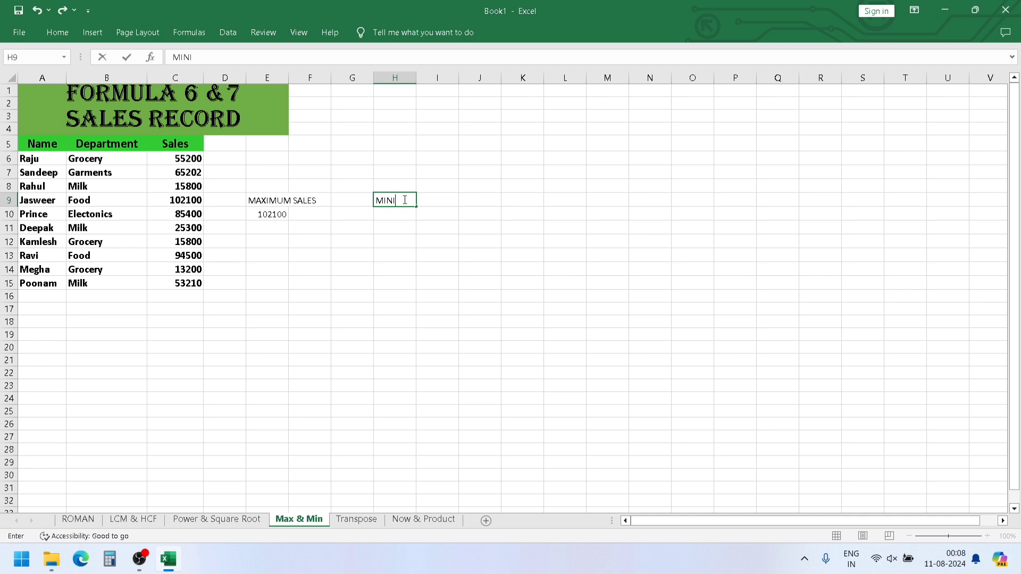
type("MUM SALES")
key("Return")
- Enter =MIN(C6:C15) in cell H10 to find the lowest sales and compare the result with the Sales column
type("=MIN")
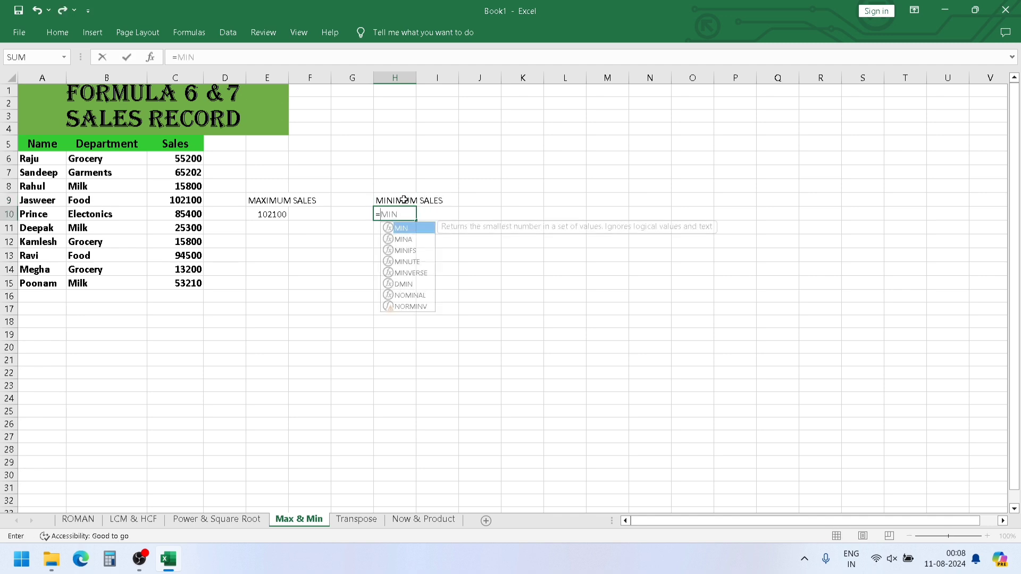
type("(")
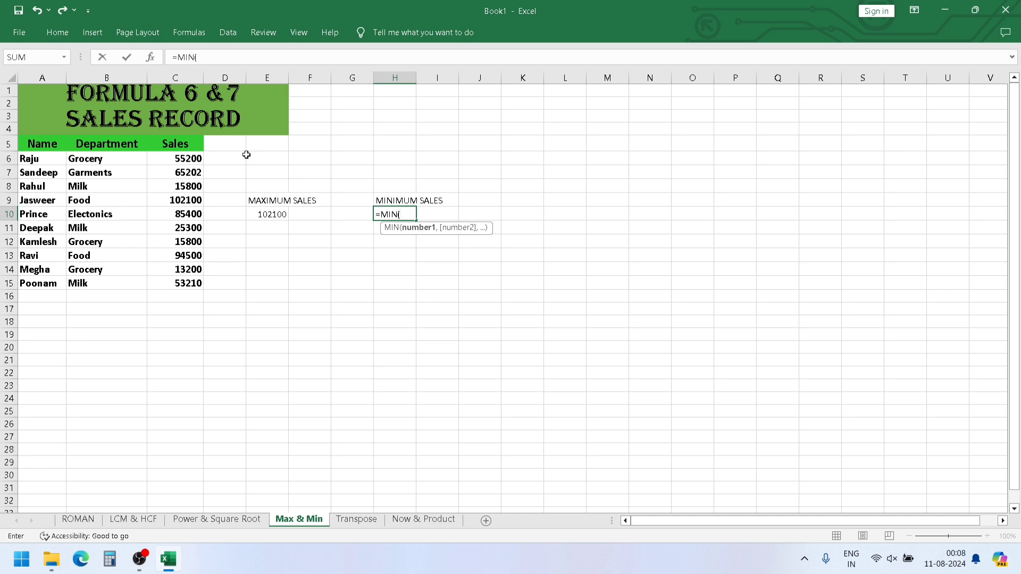
left_click_drag(197, 161, 187, 282)
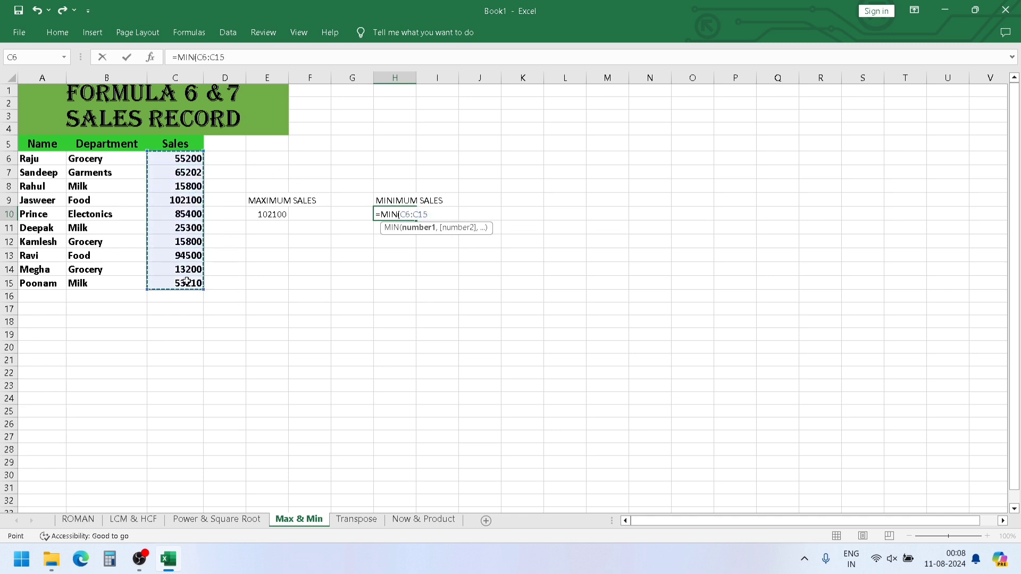
type(")")
key("Return")
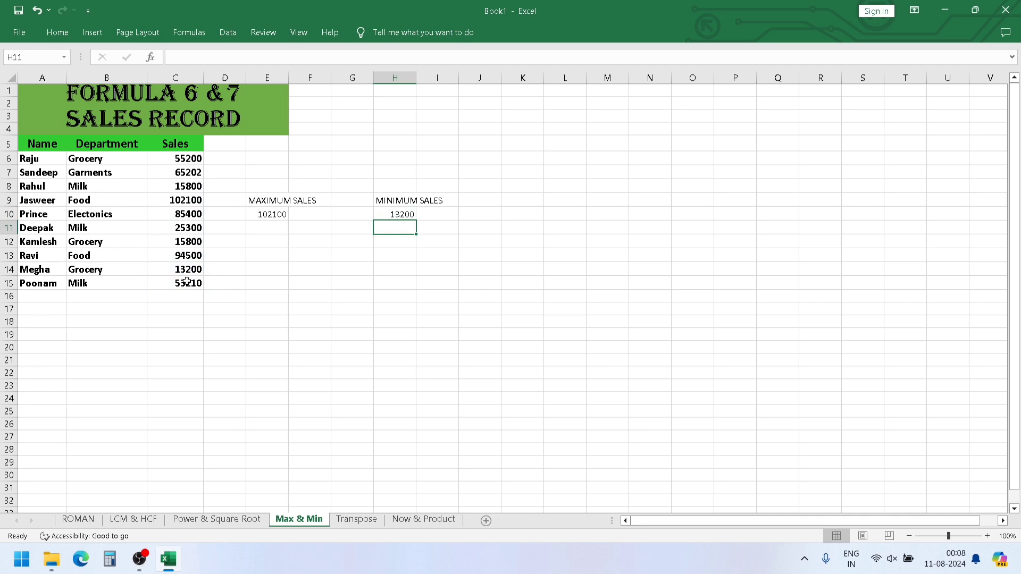
left_click(404, 215)
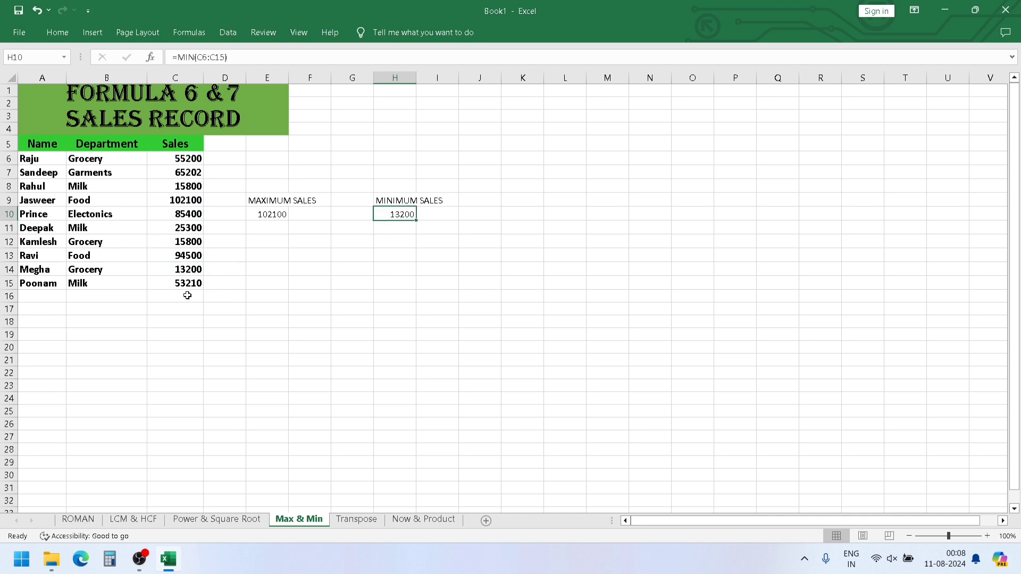
left_click(194, 271)
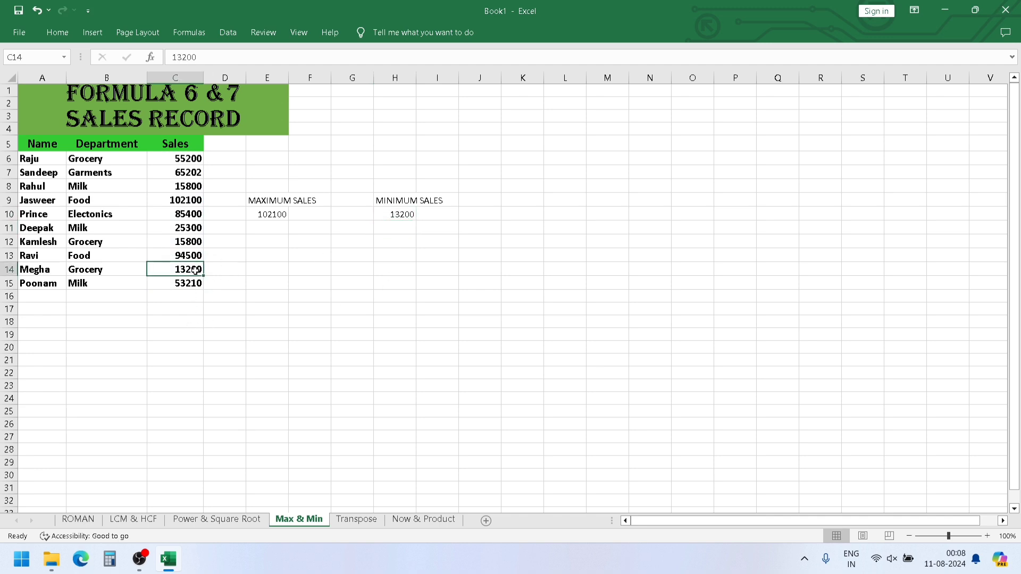
- Open the Transpose sheet and examine the sales record table and the empty cells beside it for a horizontal layout
left_click(355, 520)
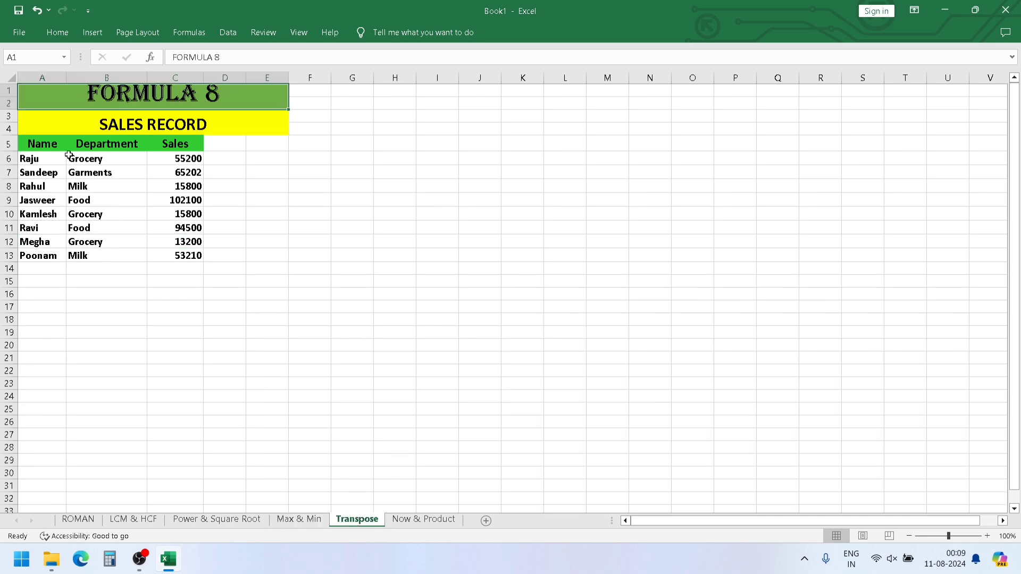
left_click(44, 141)
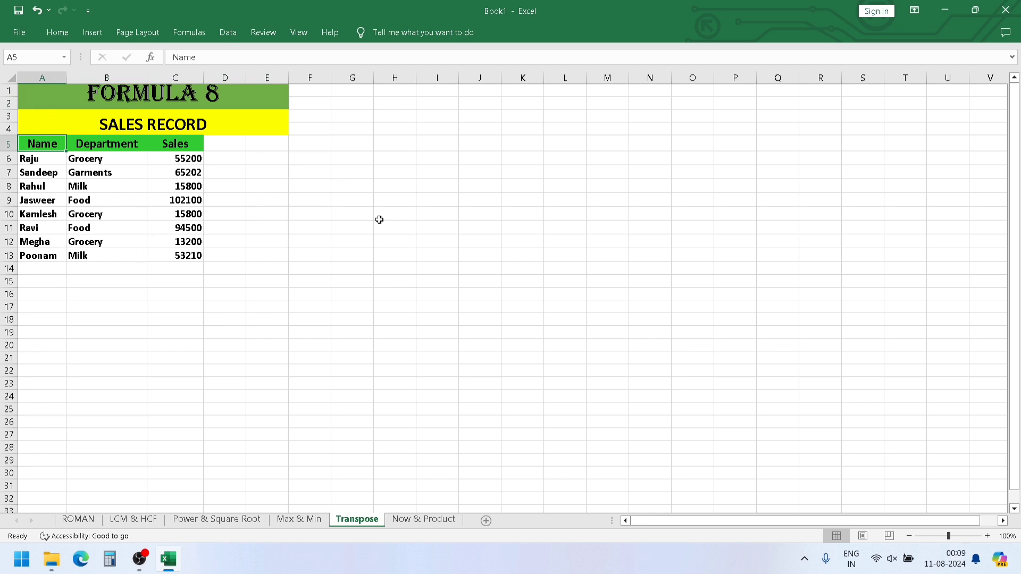
left_click(362, 223)
left_click(346, 188)
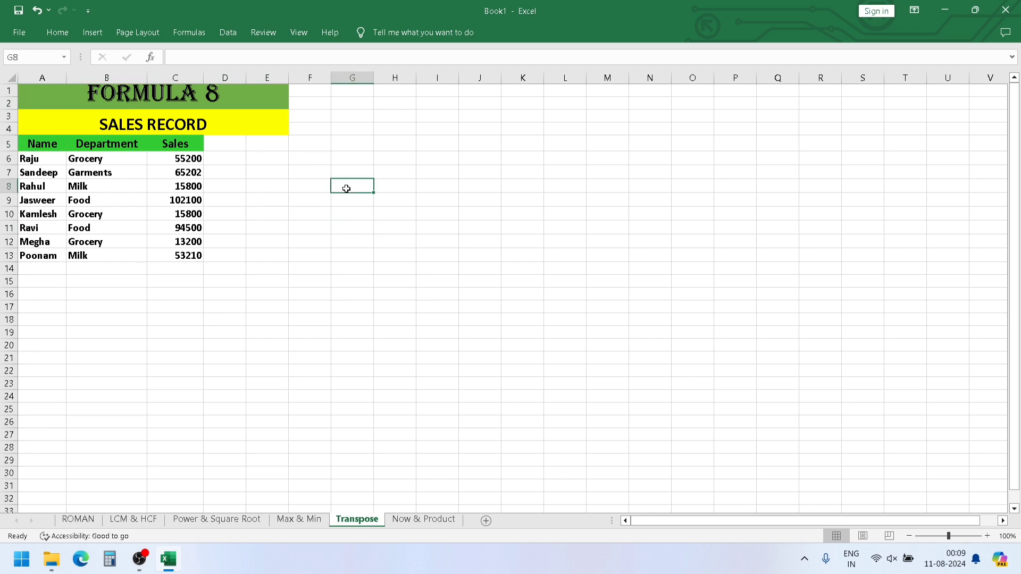
left_click_drag(346, 189, 530, 192)
left_click_drag(351, 205, 531, 204)
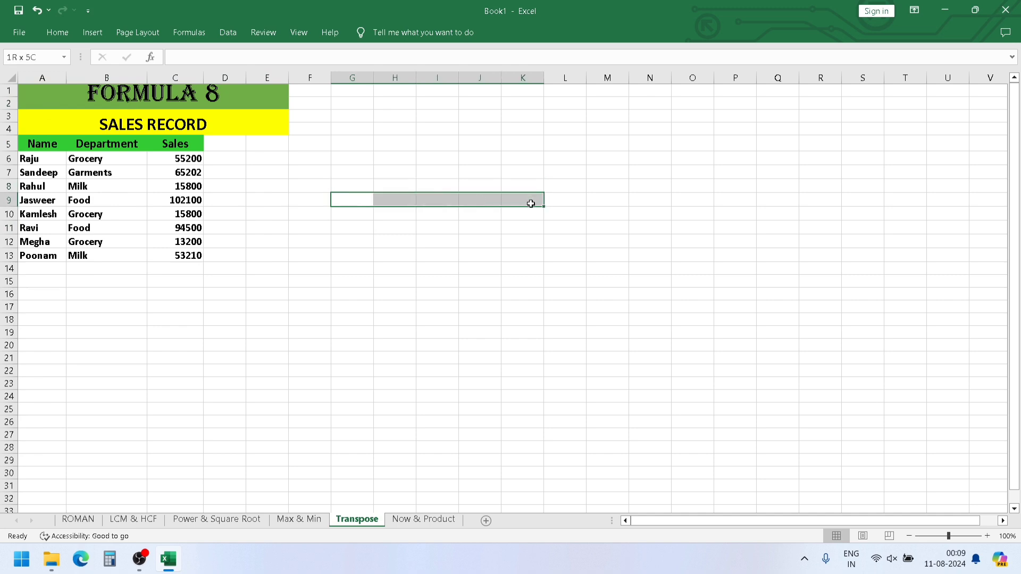
left_click(355, 225)
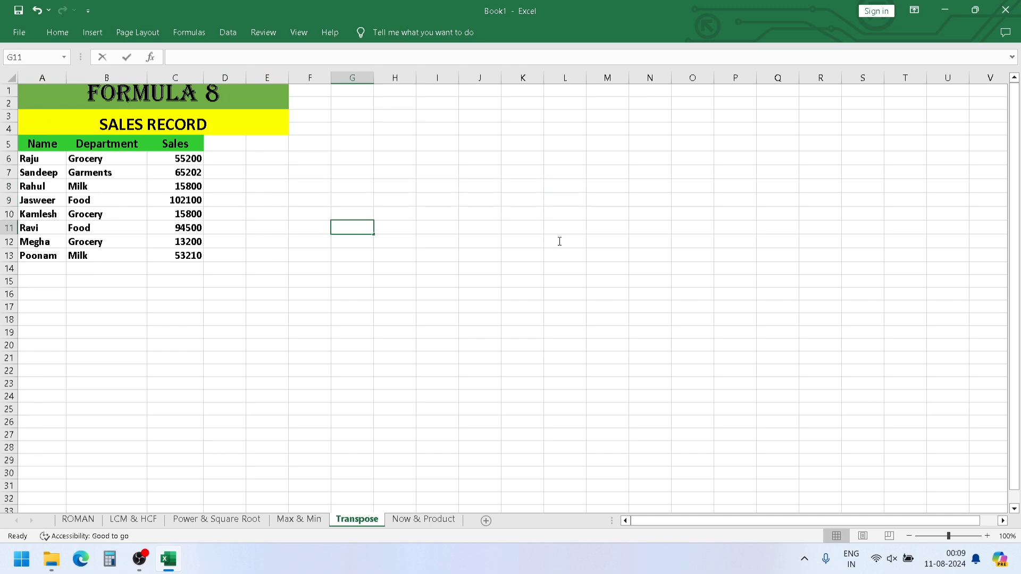
left_click(339, 251)
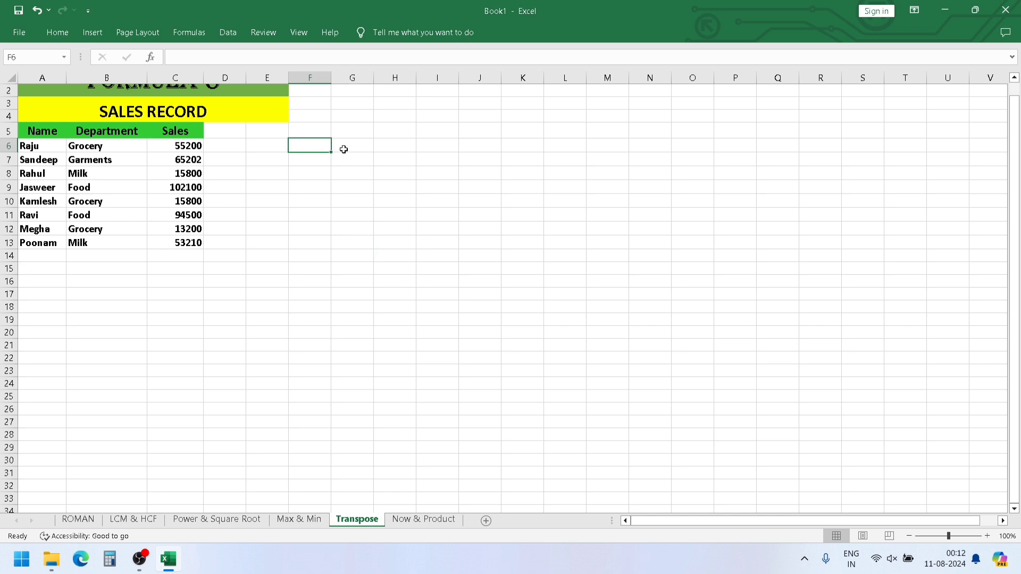
left_click(45, 132)
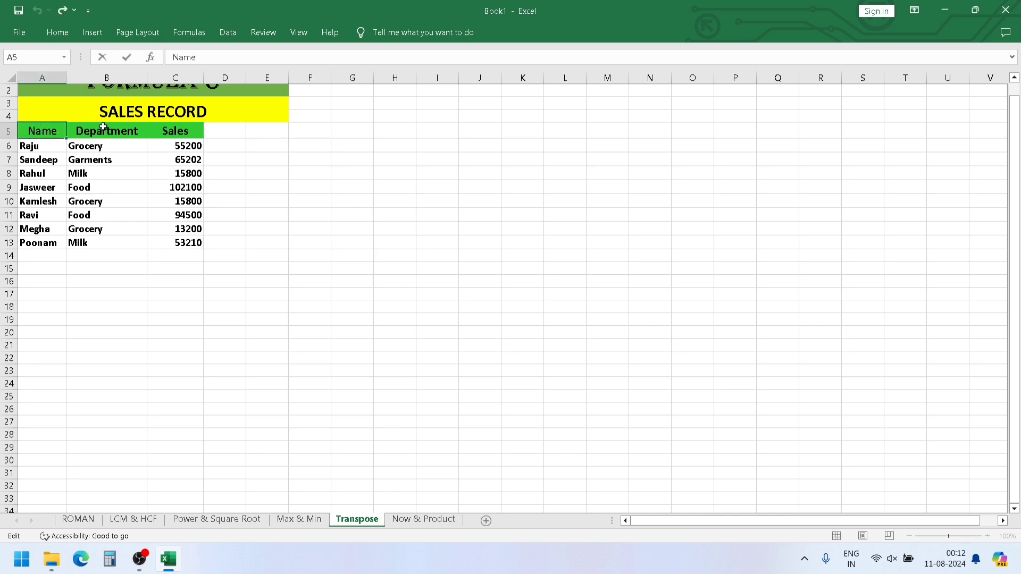
- Count the column headings in row 5 and the records in A6:A13 to size the horizontal layout
left_click_drag(103, 127, 157, 129)
left_click(157, 129)
left_click(33, 145)
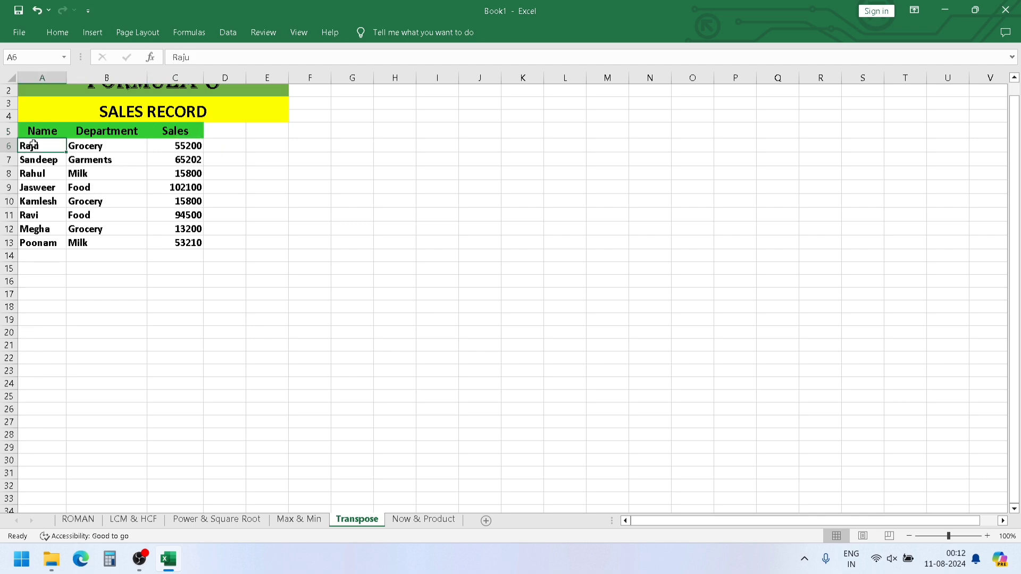
key("shift+Down")
key("shift+Down")
key("shift+Down")
key("shift+Down")
key("shift+Down")
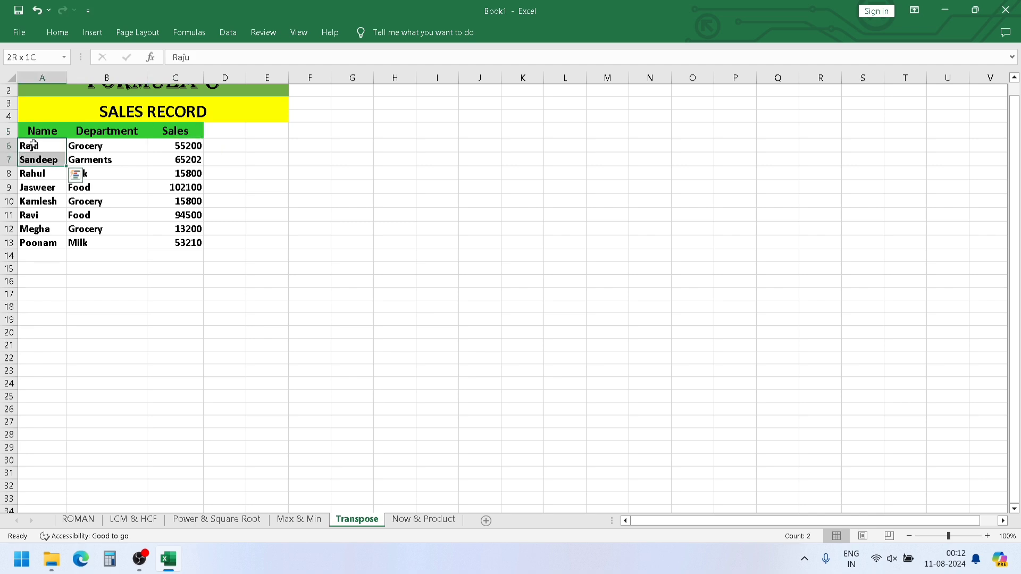
key("shift+Down")
key("shift+Down")
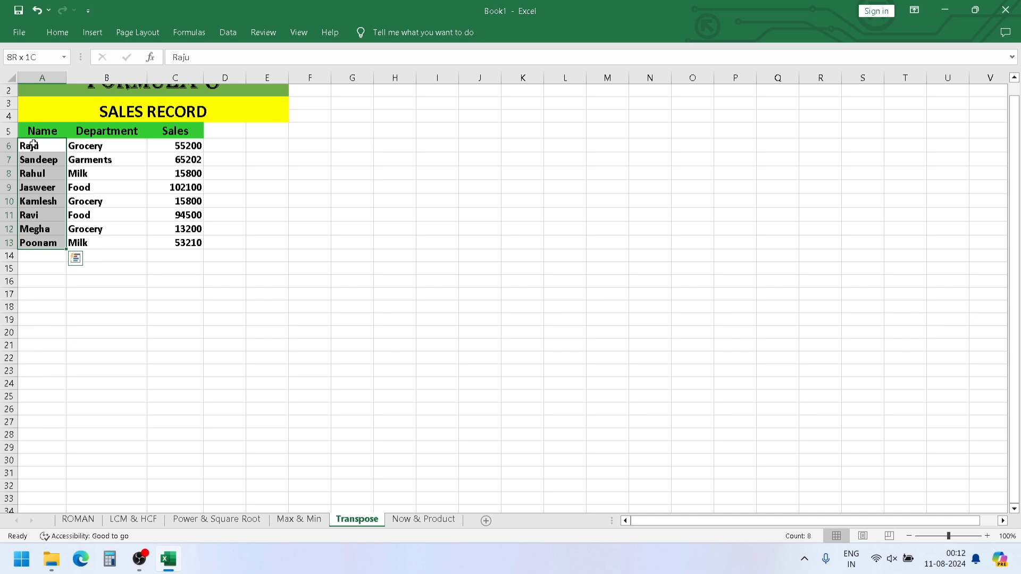
- Enter =TRANSPOSE(A5:C13) as an array formula across F6:N8 to lay the sales table out horizontally
left_click(314, 143)
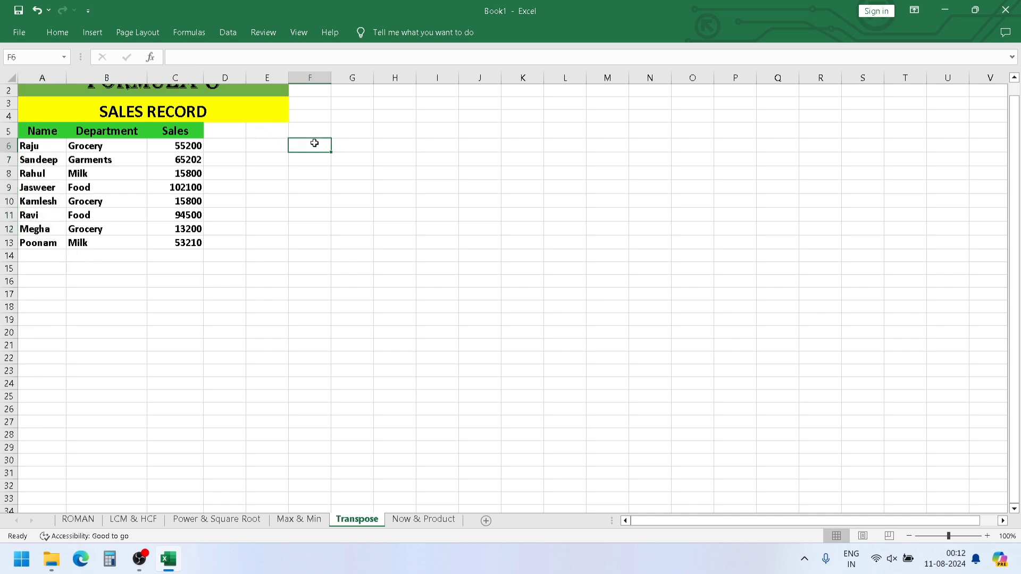
key("shift+Down")
key("shift+Down")
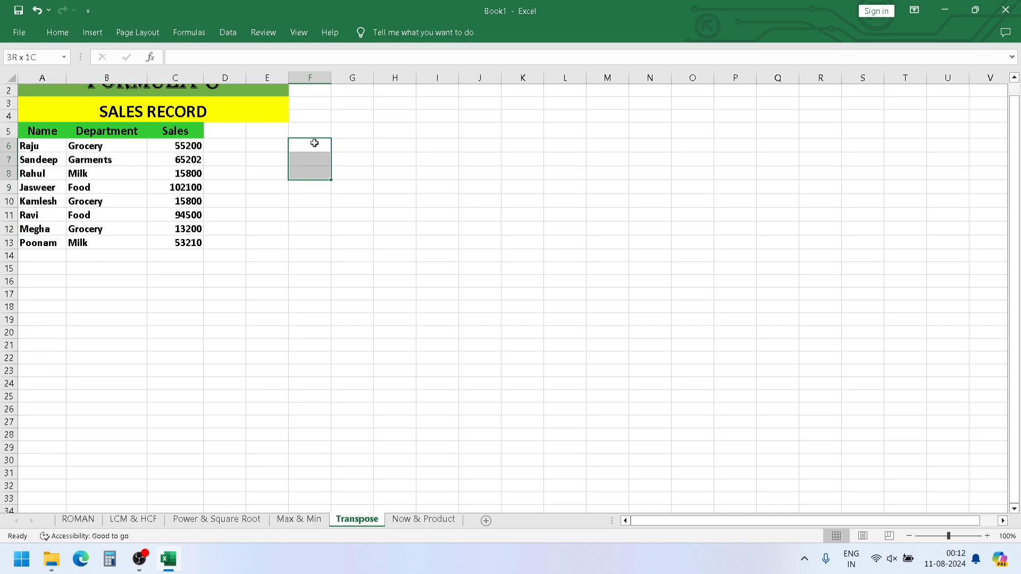
key("shift+Right")
key("shift+Right")
key("shift+Right")
key("shift+Right")
key("shift+Right")
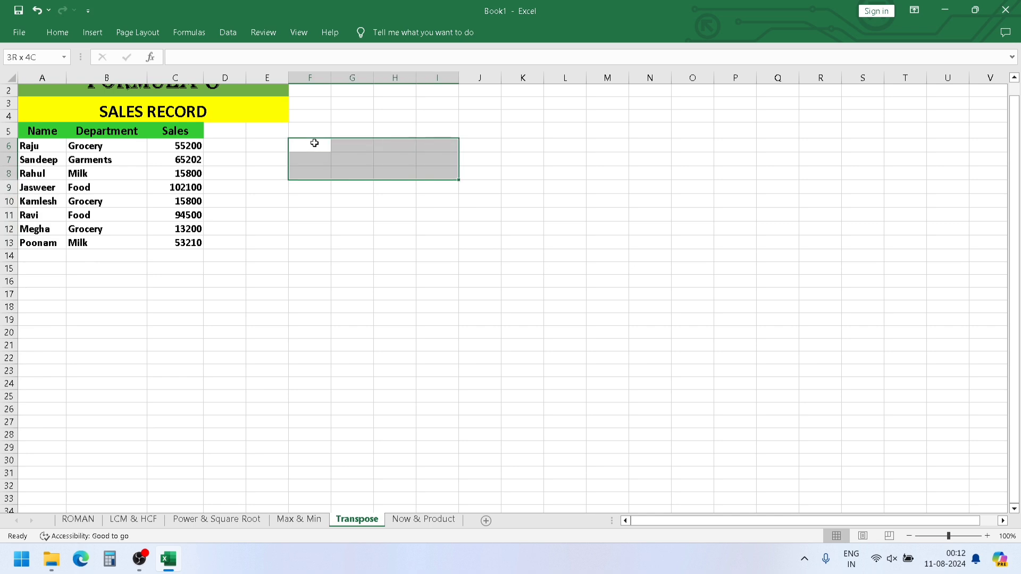
key("shift+Right")
key("shift+Right")
key("shift+Right")
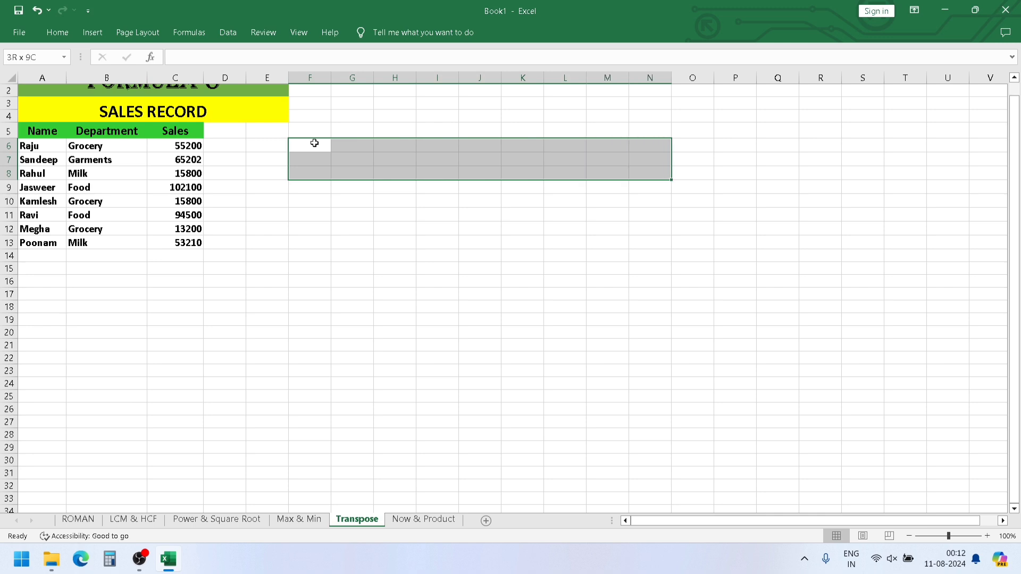
type("=TRAN")
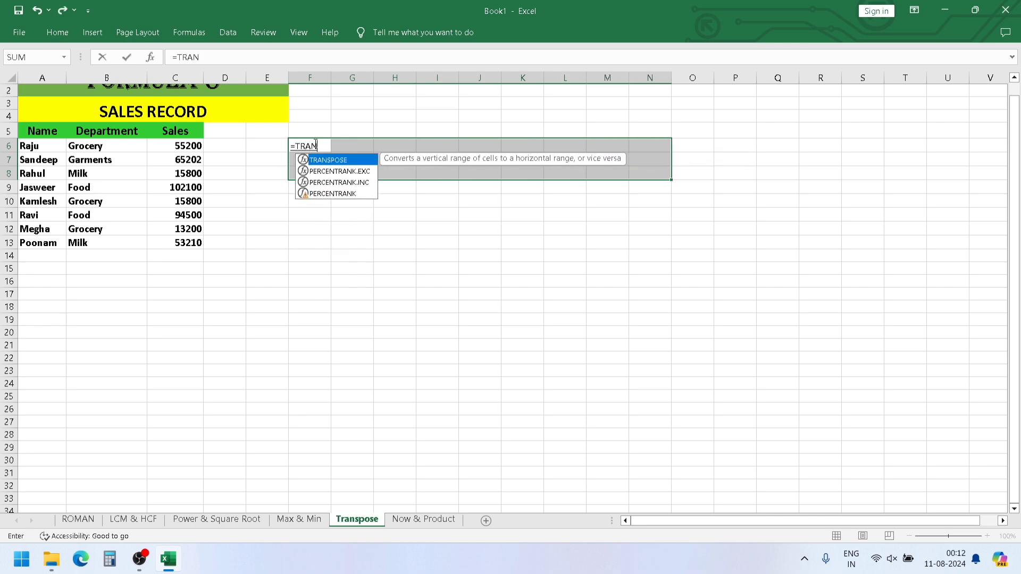
type("S")
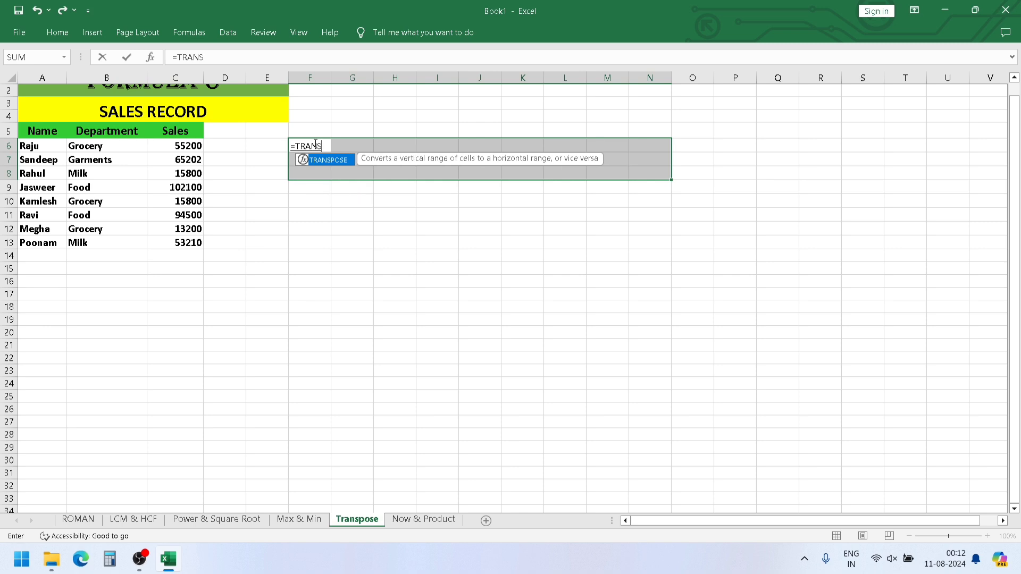
type("POSE")
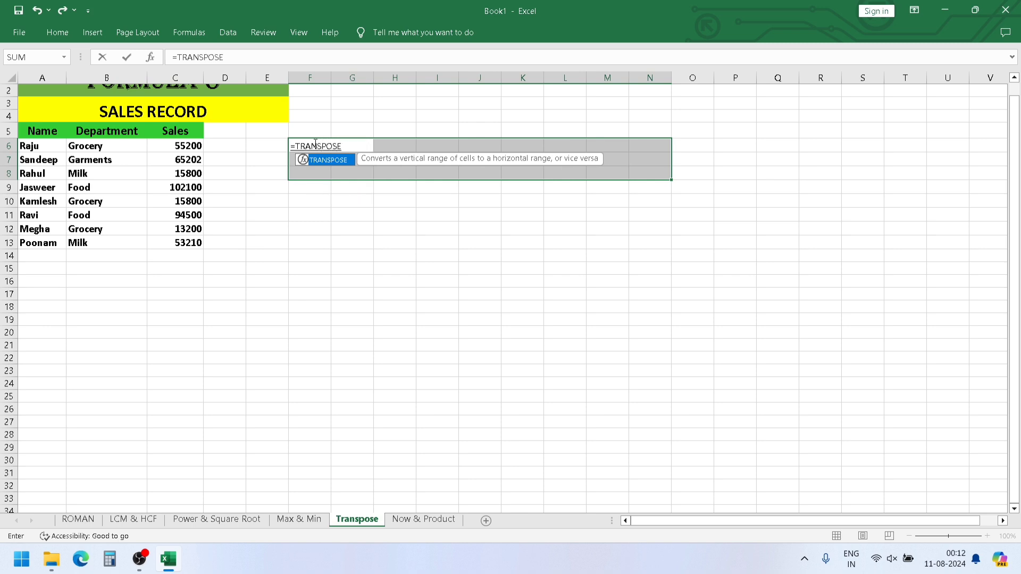
type("(")
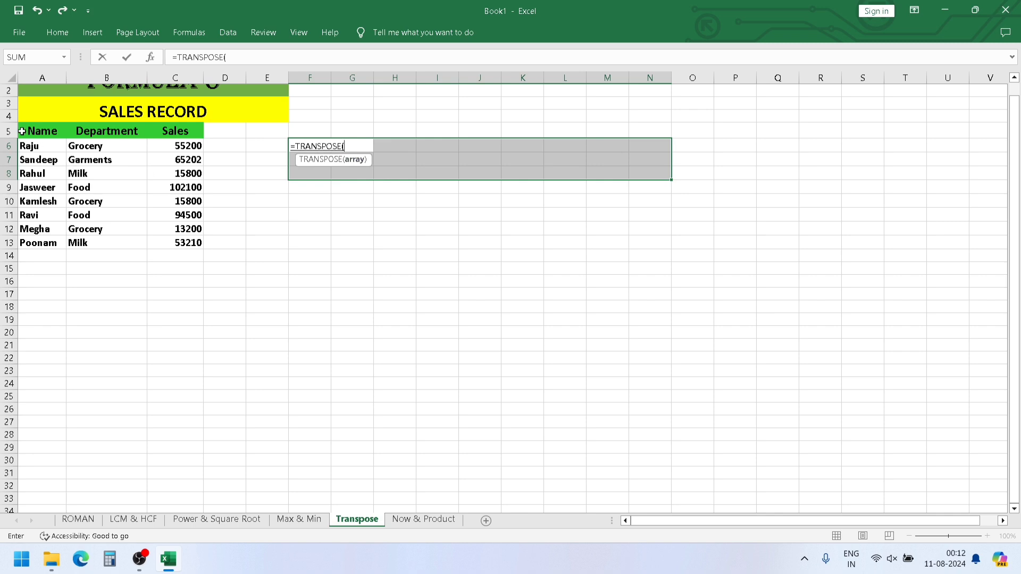
left_click_drag(25, 131, 171, 239)
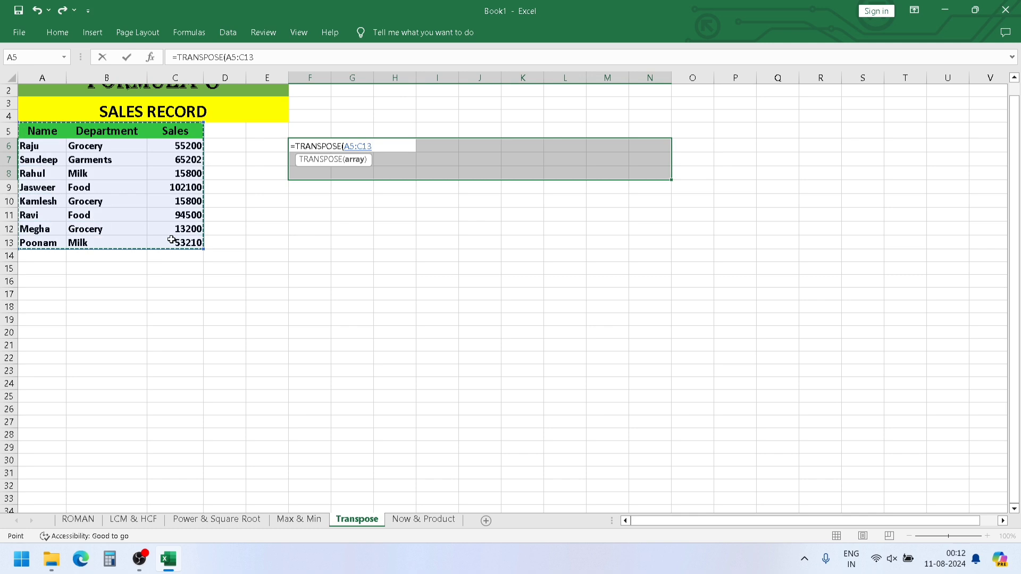
key("ctrl+shift+Return")
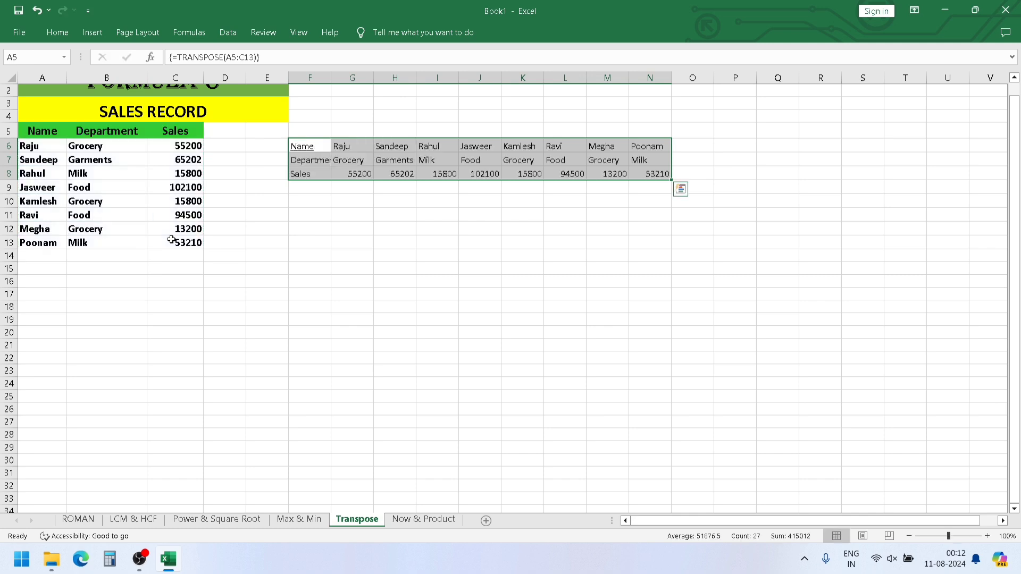
- Check the transposed headings in F6:F8 and widen column F to fit the Department label
left_click(304, 147)
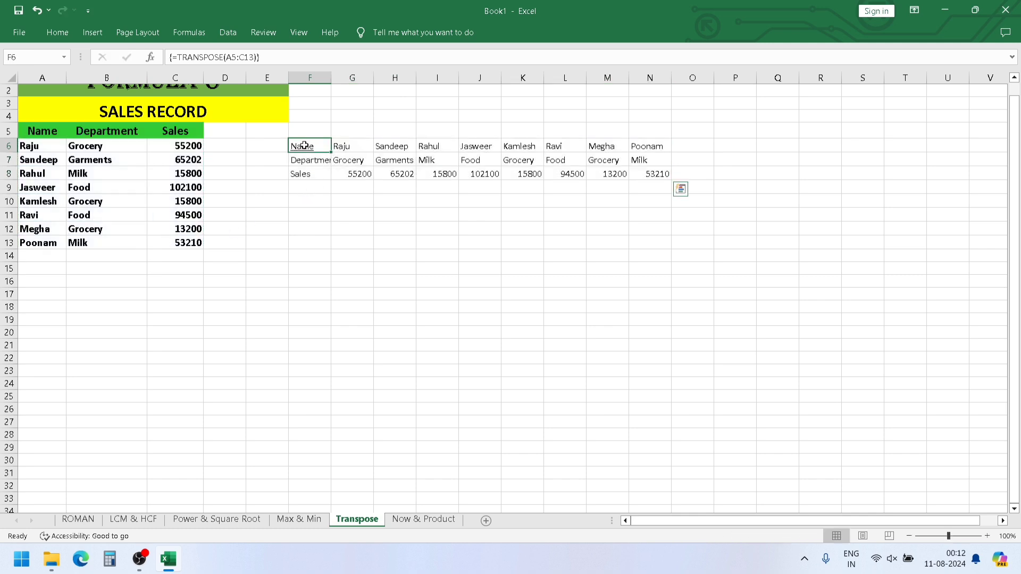
left_click(304, 162)
left_click(302, 176)
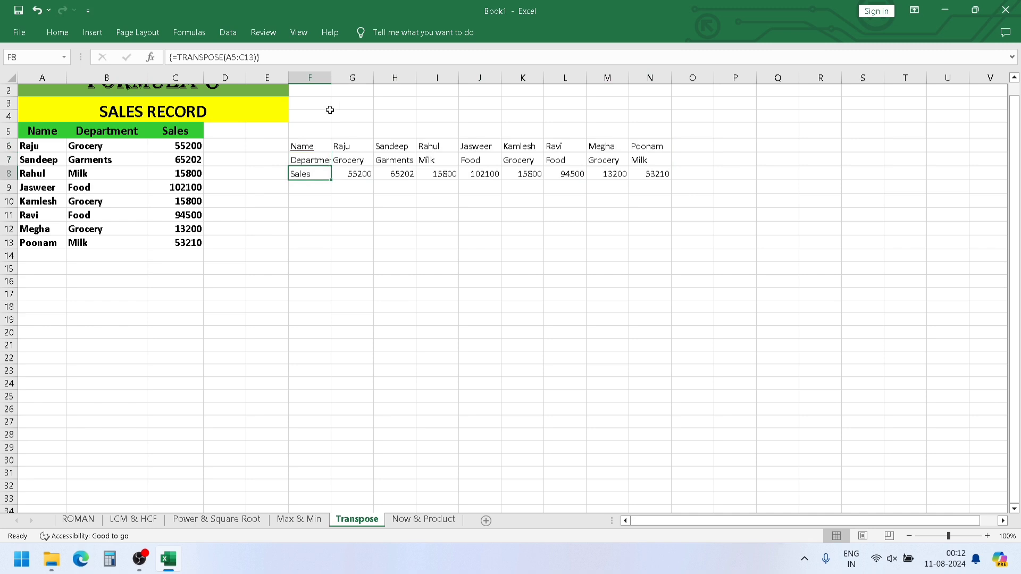
left_click_drag(329, 83, 338, 83)
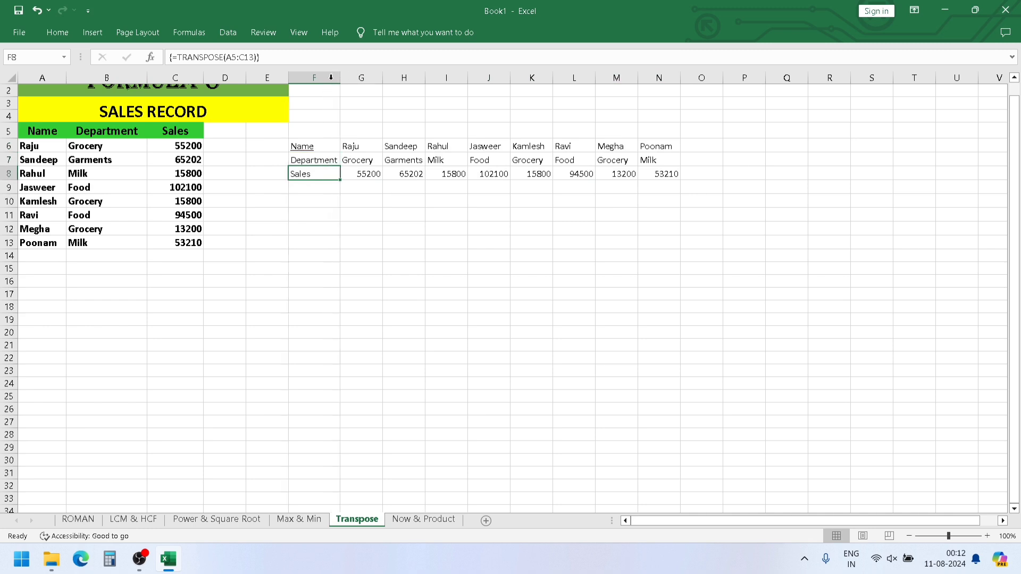
- Fill the transposed heading cells F6:F8 with green
left_click(317, 145)
left_click_drag(317, 145, 314, 175)
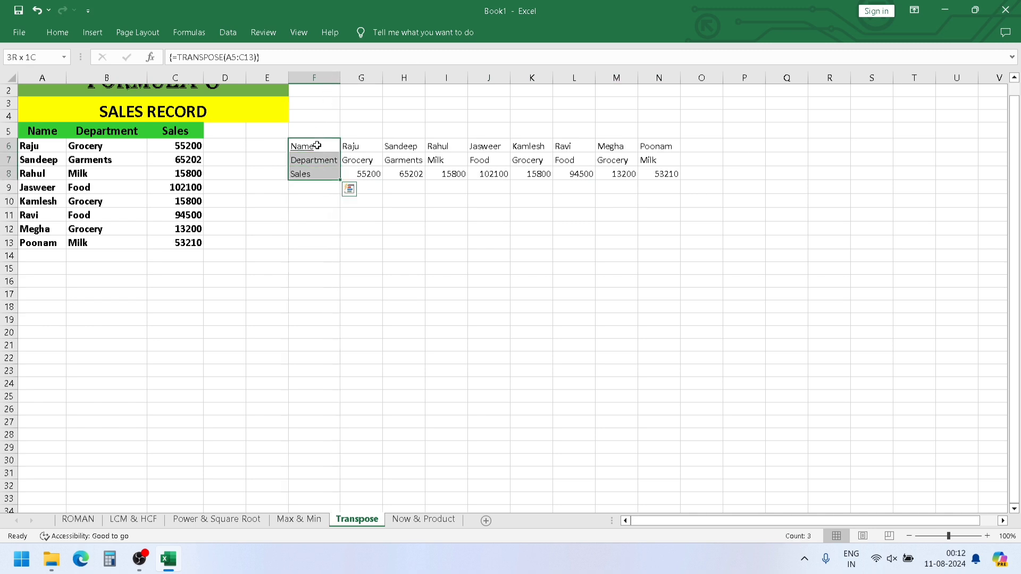
left_click(57, 33)
left_click(213, 79)
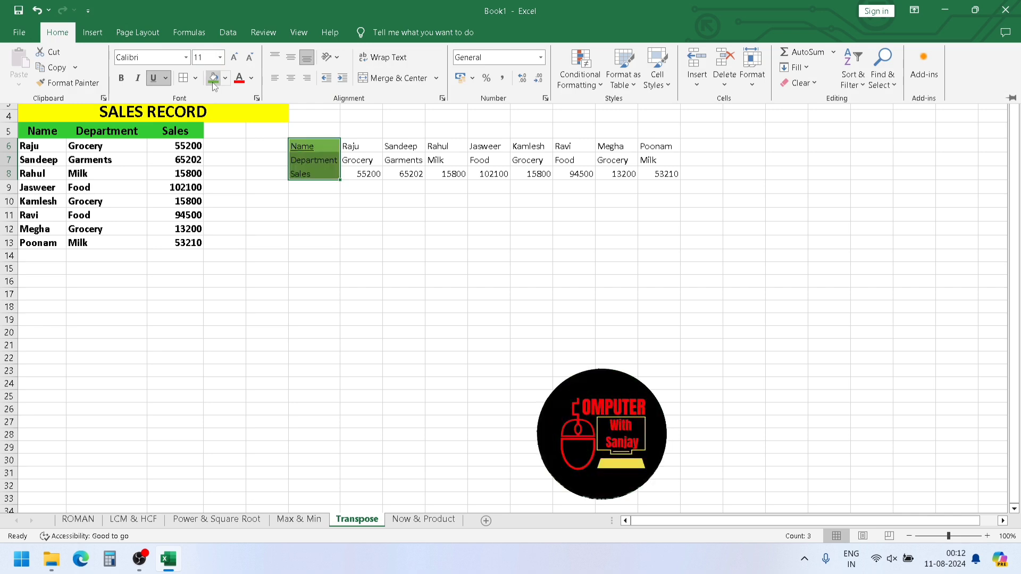
left_click(372, 211)
left_click(442, 197)
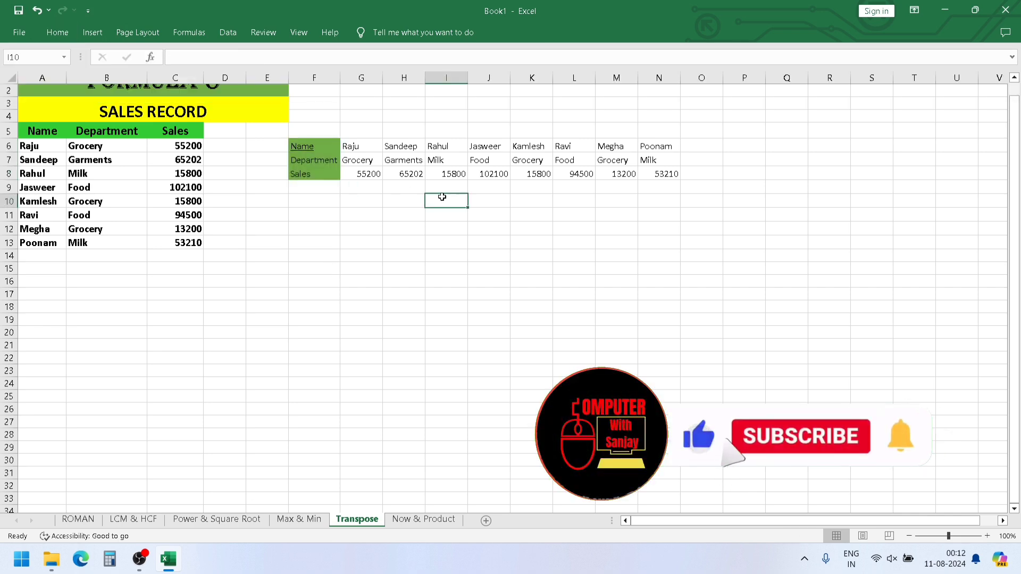